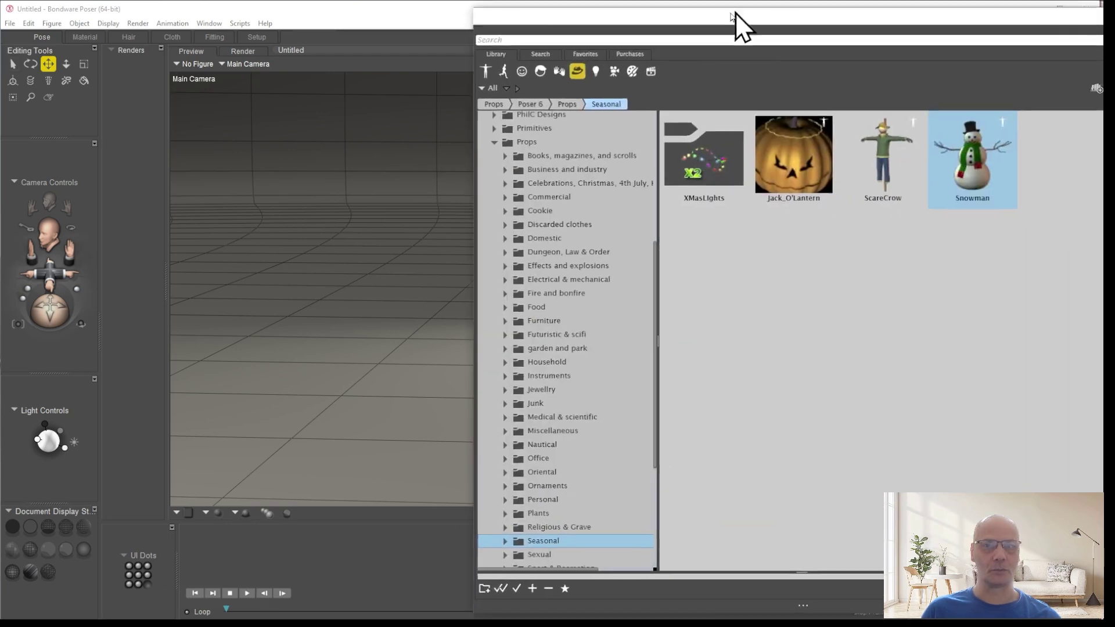
# - Go to frame 30 and set the yRotate of the snowman figure's Body to 360 degrees
pyautogui.moveTo(735, 17); pyautogui.dragTo(547, 80)
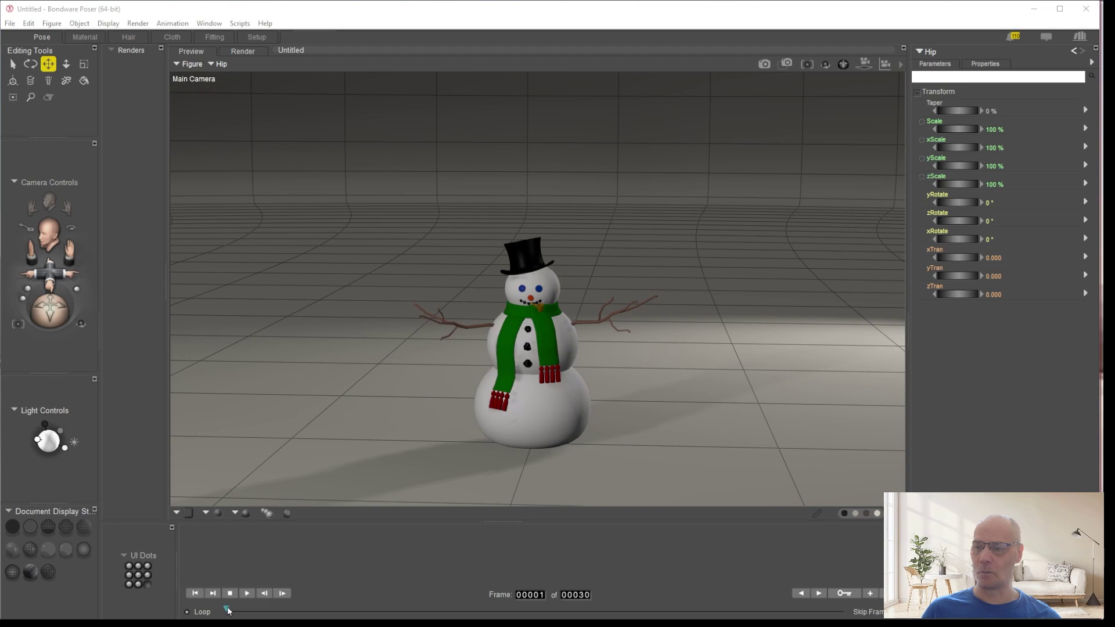
pyautogui.click(213, 595)
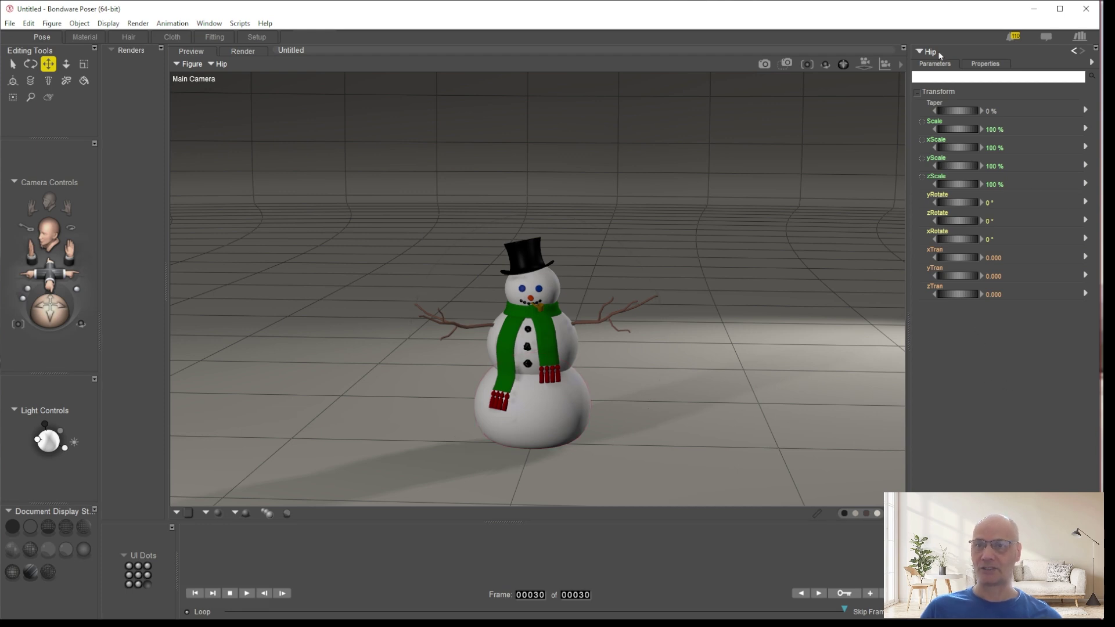
pyautogui.click(220, 64)
pyautogui.click(229, 65)
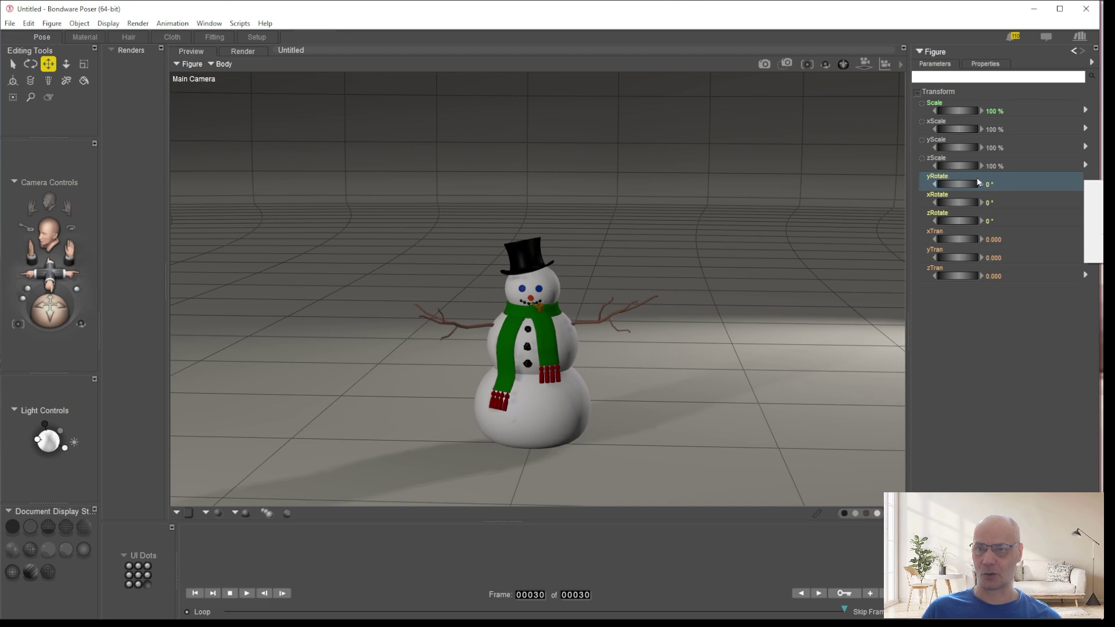
pyautogui.click(993, 184)
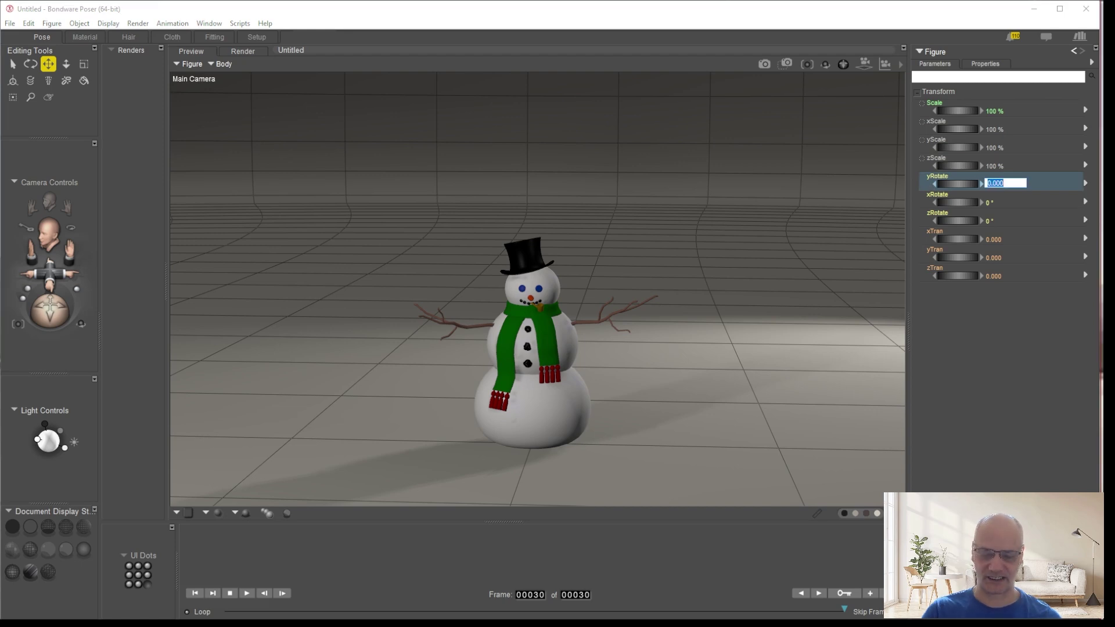
pyautogui.write('360')
pyautogui.press('Return')
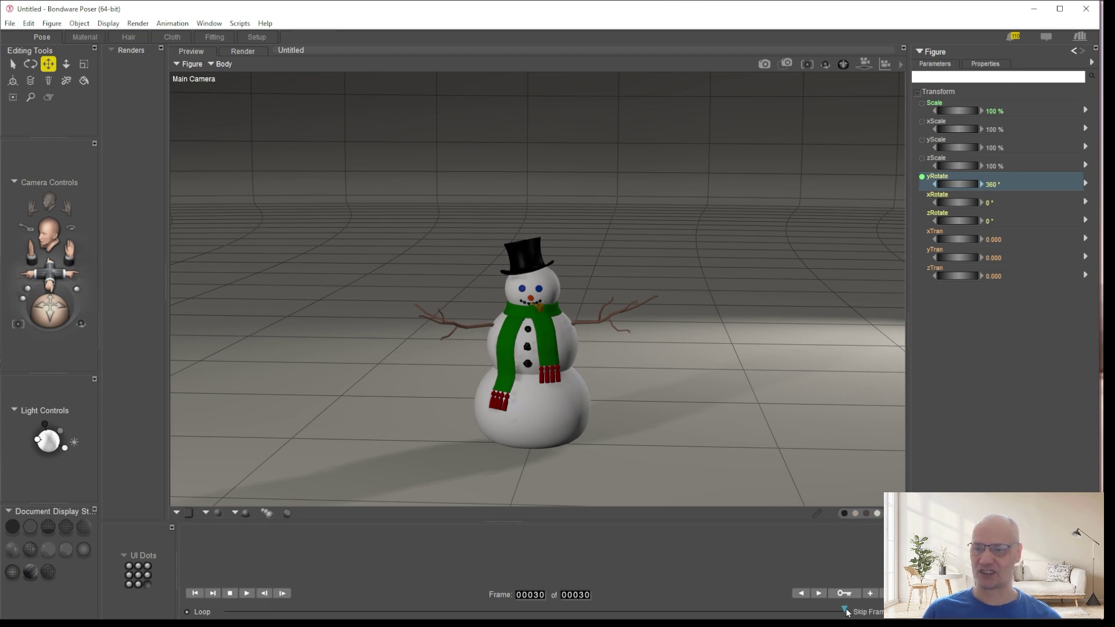
pyautogui.moveTo(846, 613)
pyautogui.mouseDown()
pyautogui.moveTo(279, 584)
pyautogui.moveTo(237, 608)
pyautogui.moveTo(844, 609)
pyautogui.mouseUp()
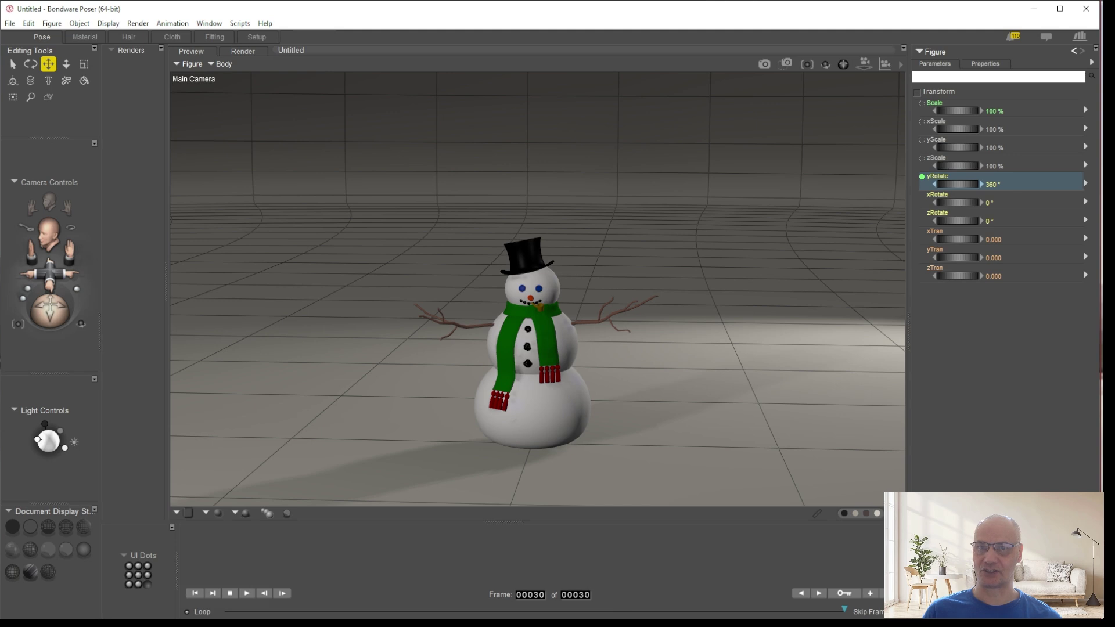
# - Examine the snowman figure's keyframes from frame 1 to 30 in the Animation Palette, and move the palette out of the way
pyautogui.hotkey('ctrl', 'shift', 'v')
pyautogui.moveTo(987, 52); pyautogui.dragTo(465, 58)
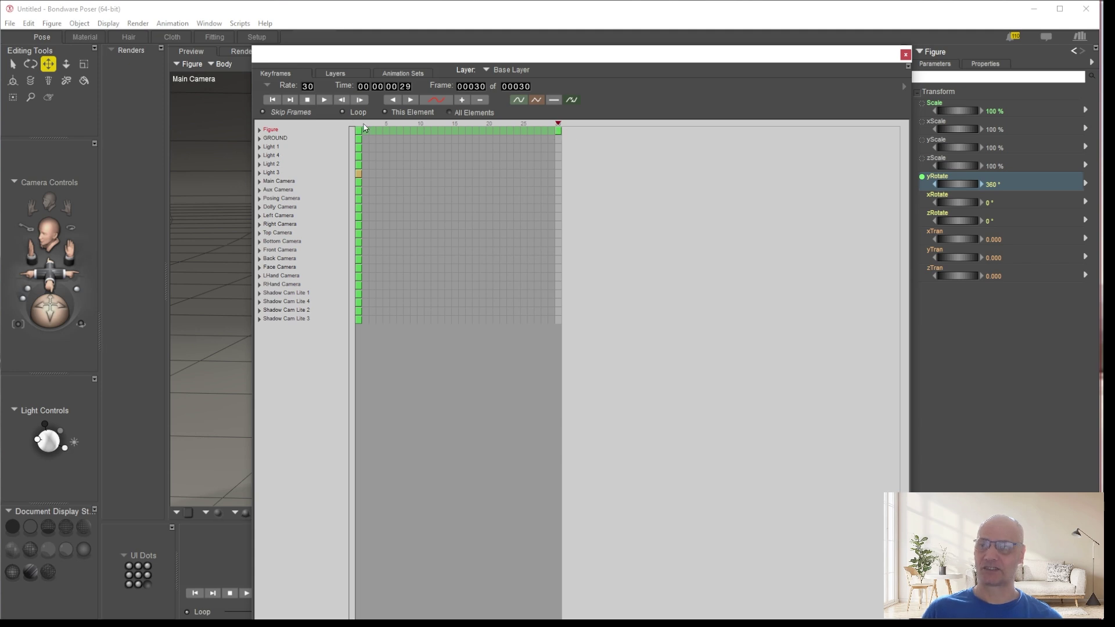
pyautogui.moveTo(470, 59); pyautogui.dragTo(1114, 29)
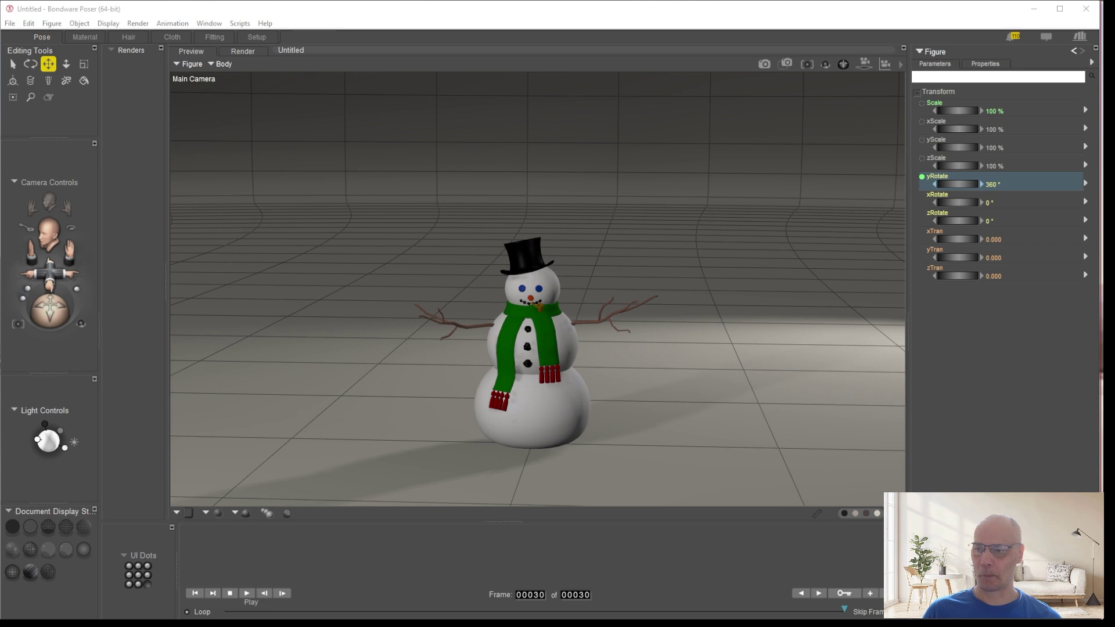
# - Return to frame 1, advance two frames to check the snowman's early rotation, and go back to frame 1
pyautogui.moveTo(846, 612); pyautogui.dragTo(186, 552)
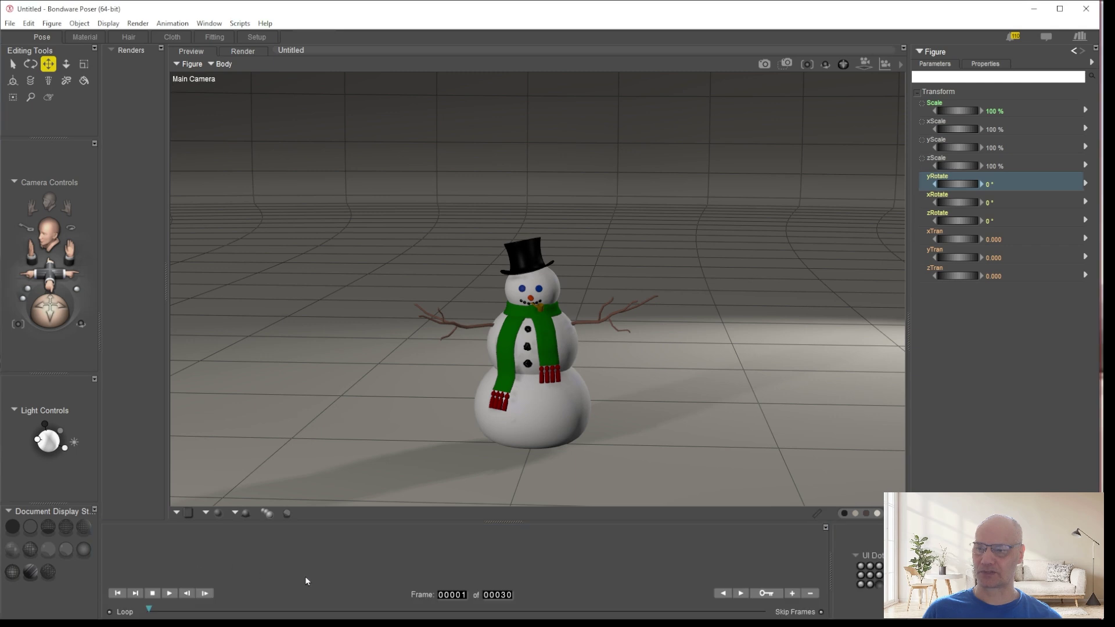
pyautogui.click(204, 593)
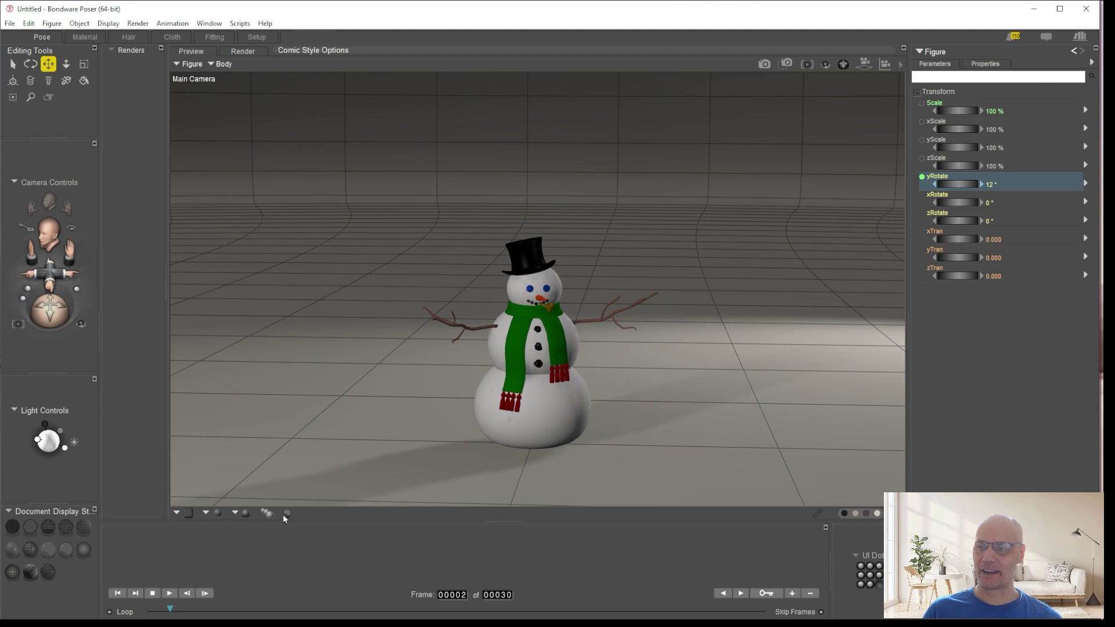
pyautogui.click(204, 594)
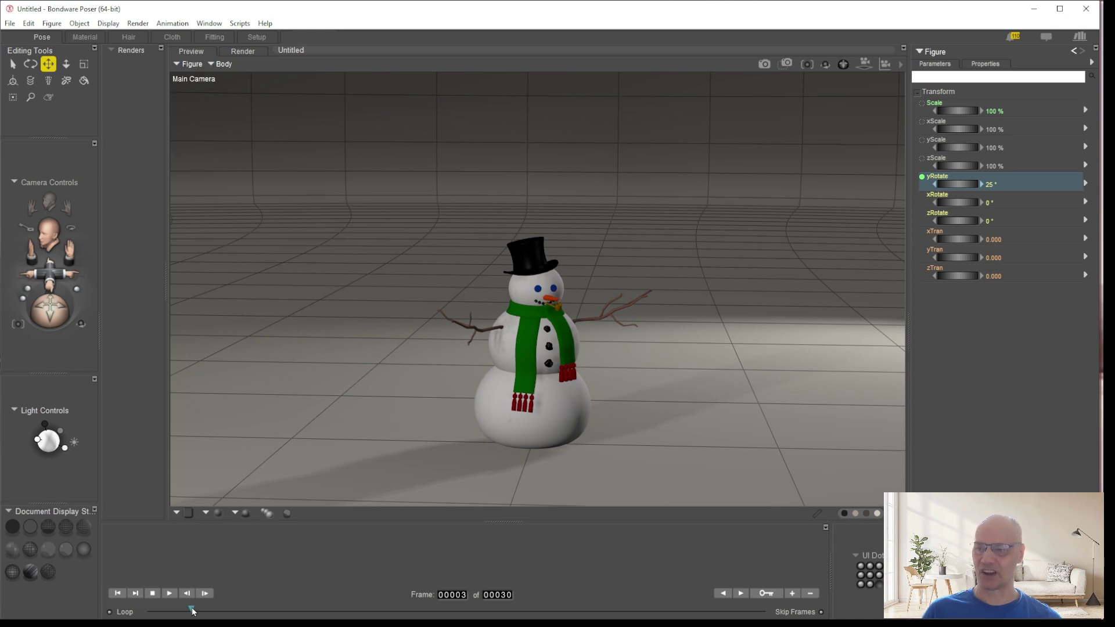
pyautogui.moveTo(192, 611); pyautogui.dragTo(149, 609)
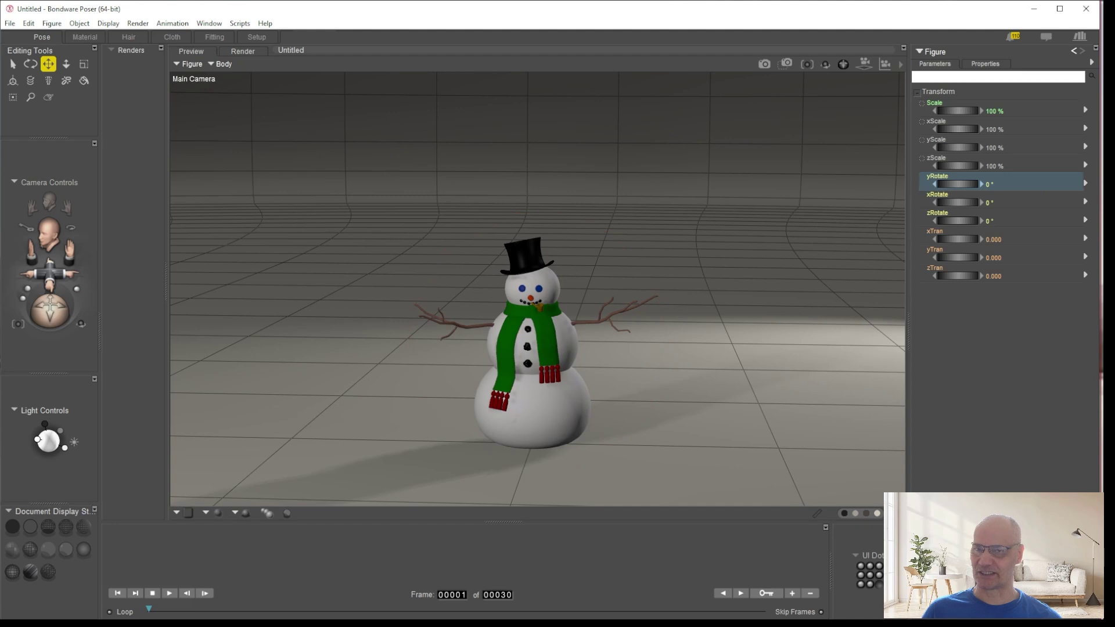
# - Change the snowman figure's keyframes to linear interpolation for all its body parts in the Animation Palette
pyautogui.hotkey('ctrl', 'shift', 'v')
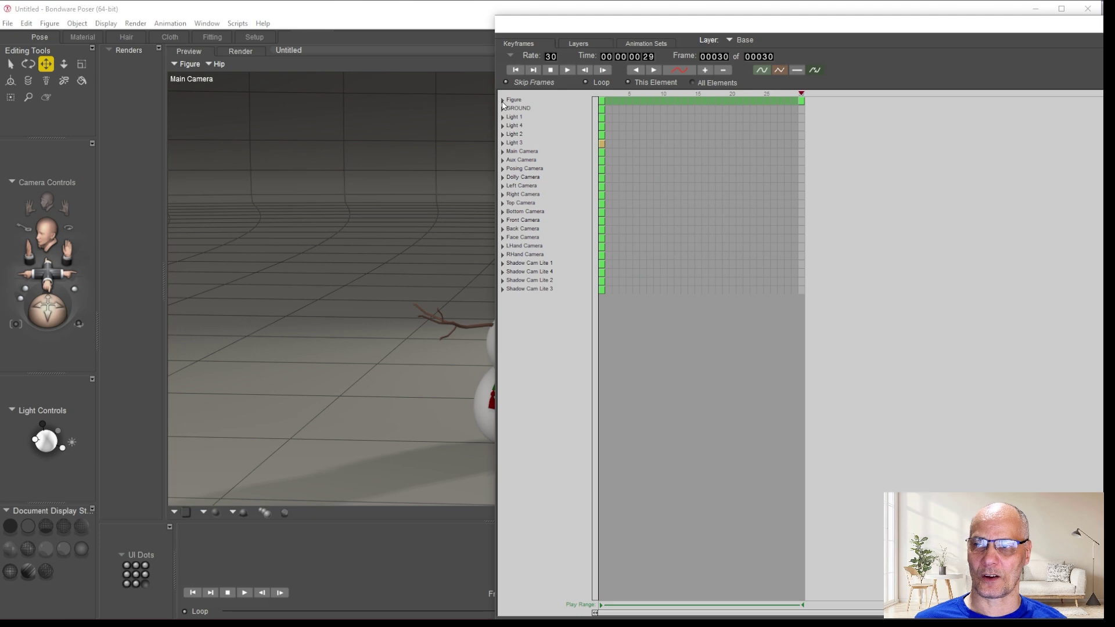
pyautogui.click(503, 101)
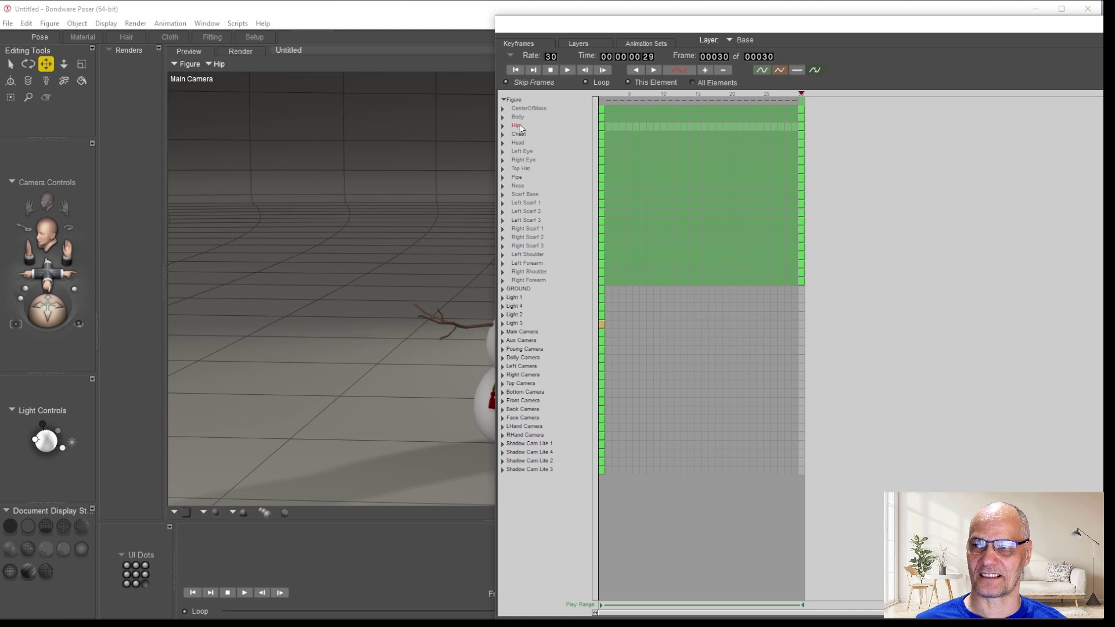
pyautogui.click(601, 110)
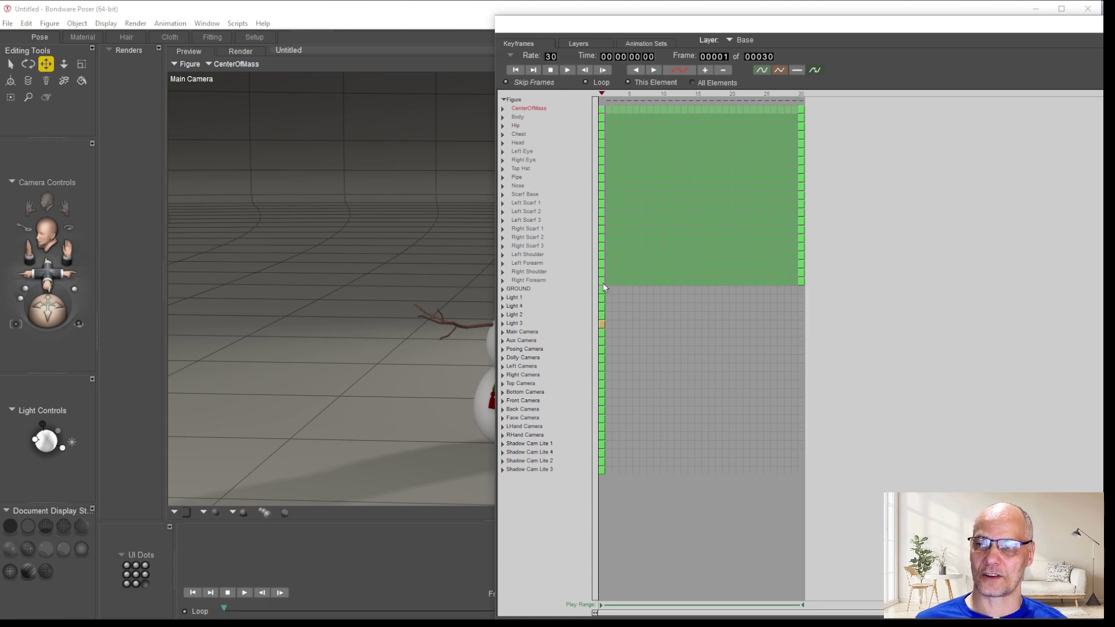
pyautogui.click(779, 70)
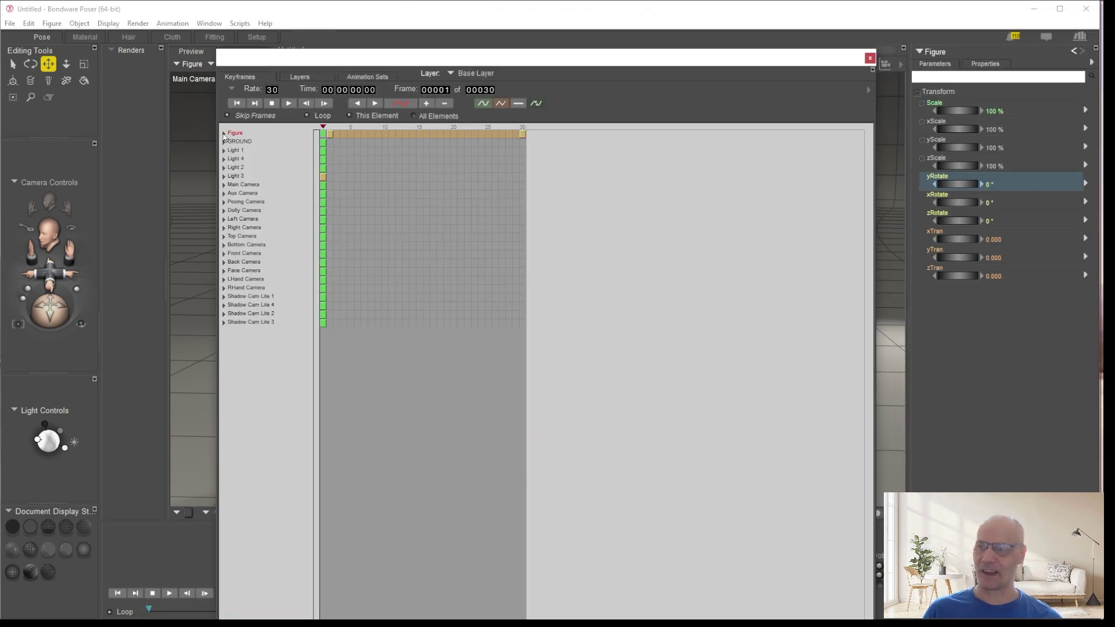
pyautogui.click(225, 134)
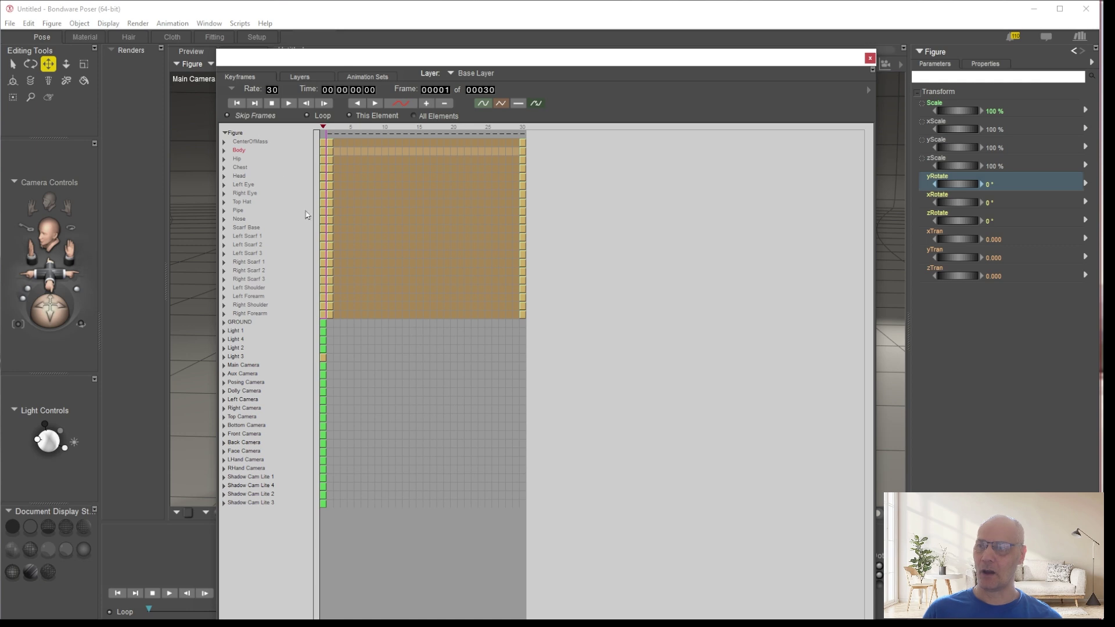
pyautogui.click(226, 133)
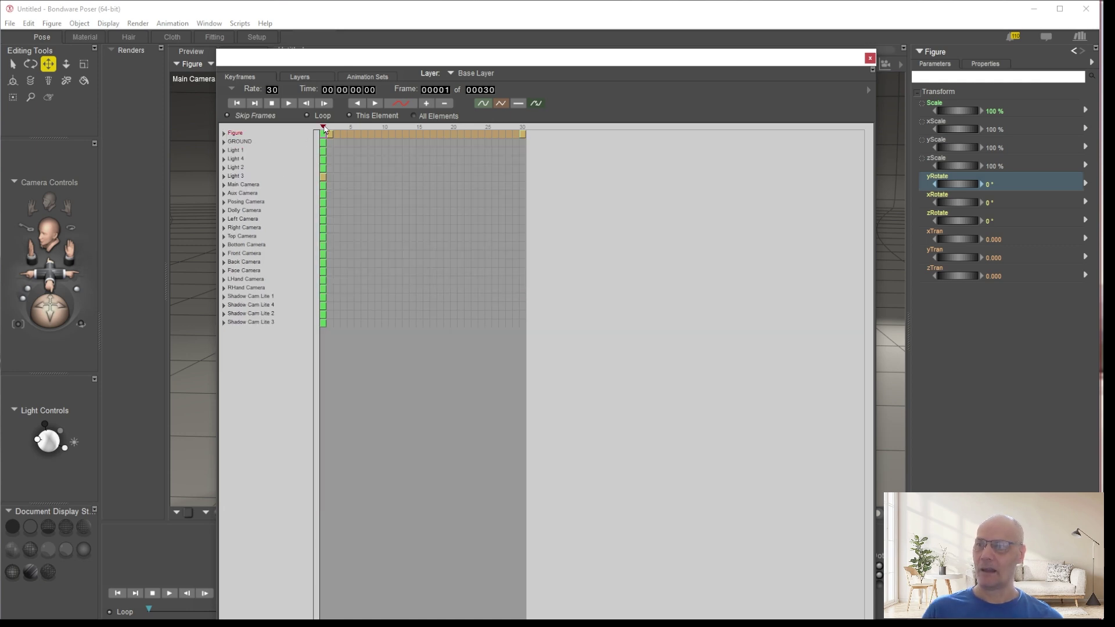
# - Close the Animation Palette and play the snowman's rotation in the preview
pyautogui.click(870, 58)
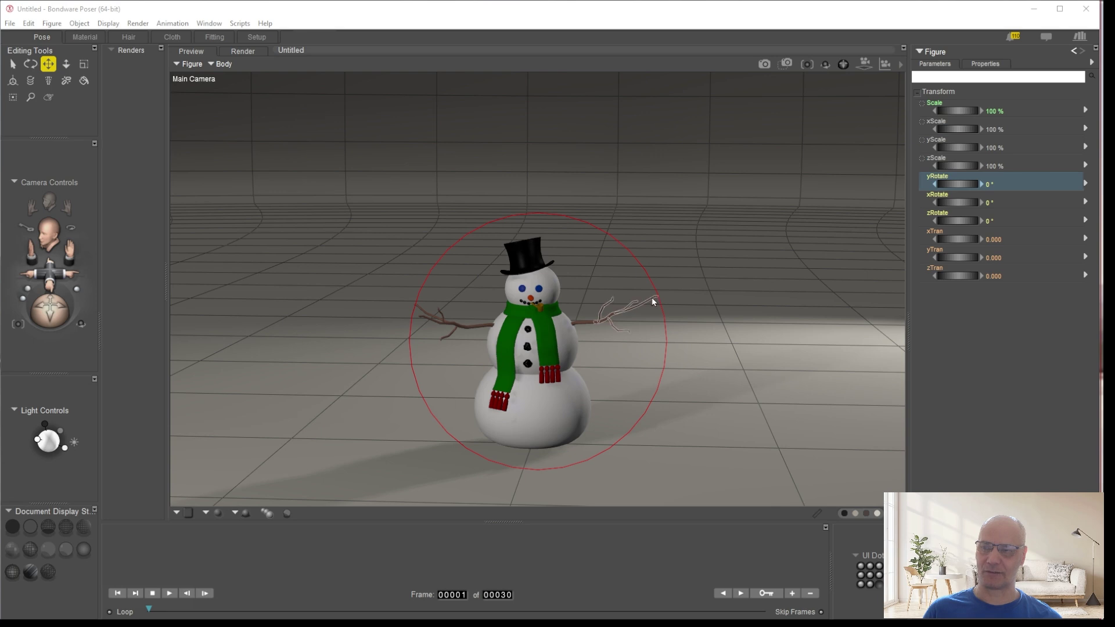
pyautogui.click(169, 593)
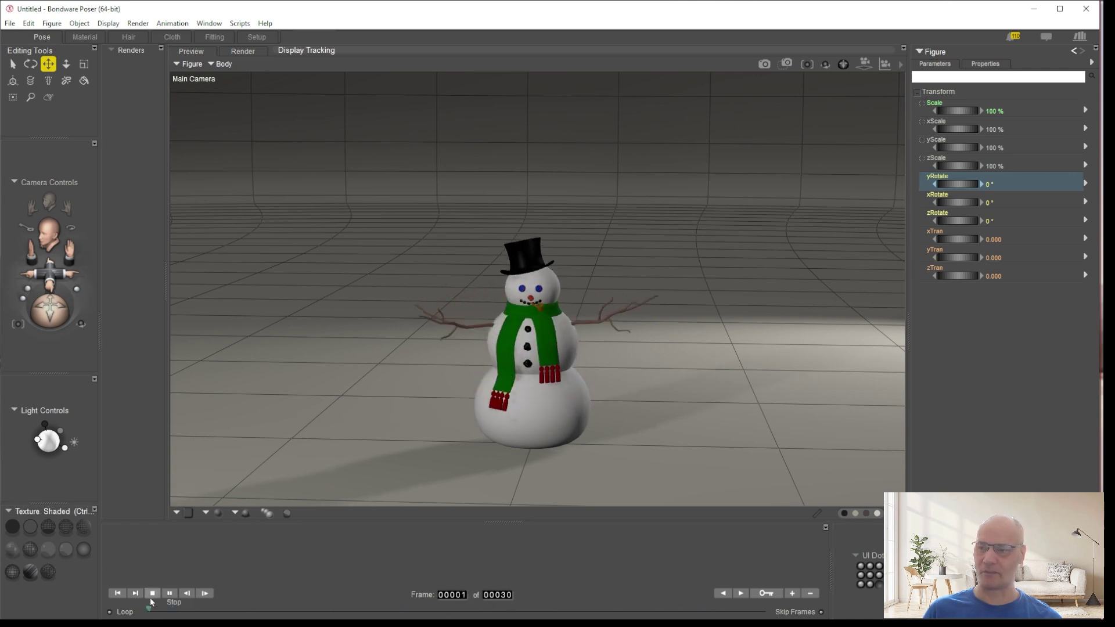
pyautogui.click(169, 593)
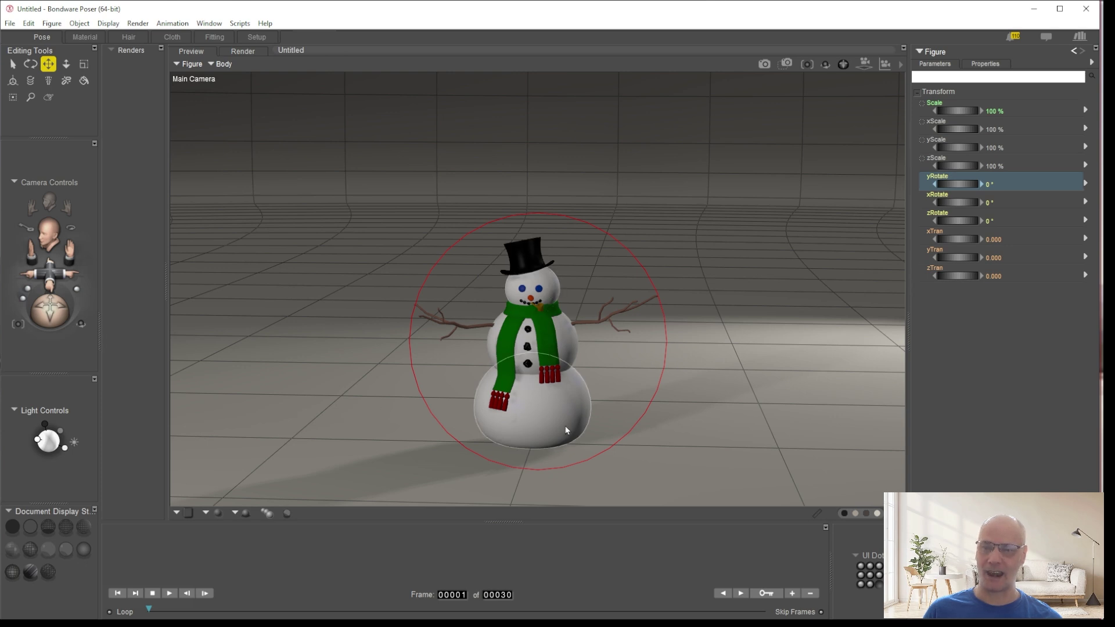
# - Open the Make Movie settings and keep Preview as the renderer
pyautogui.click(174, 25)
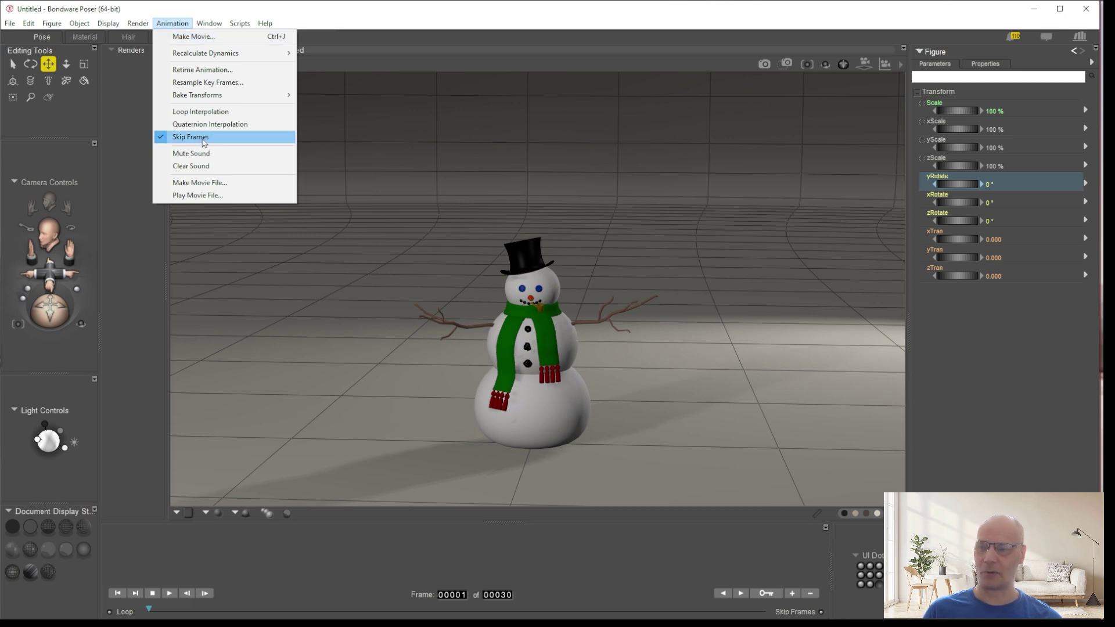
pyautogui.click(220, 43)
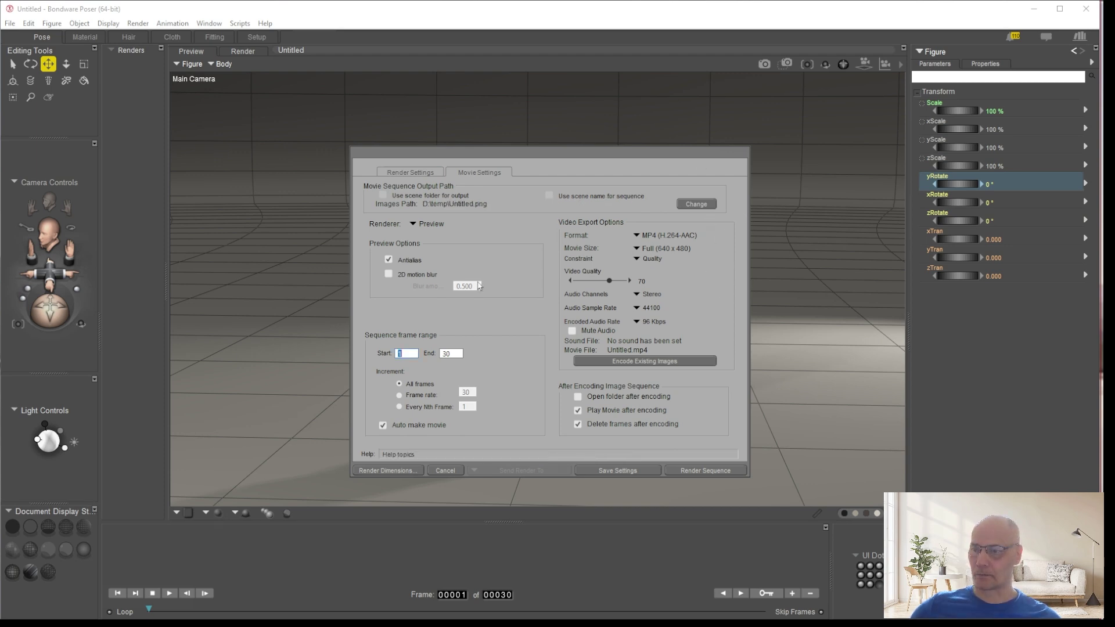
pyautogui.click(432, 224)
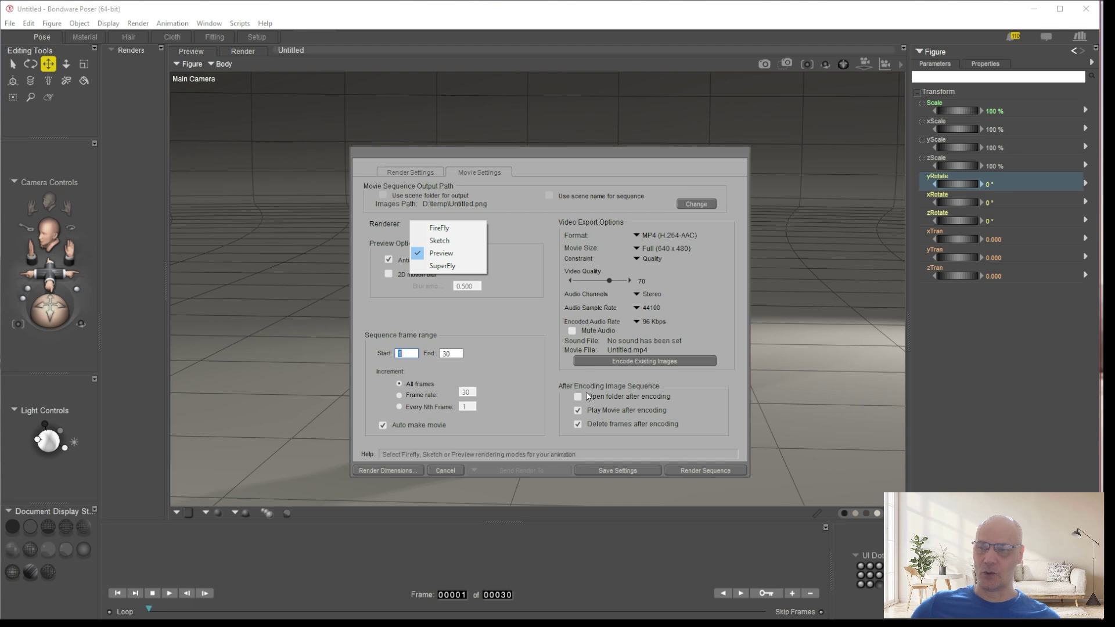
pyautogui.click(451, 259)
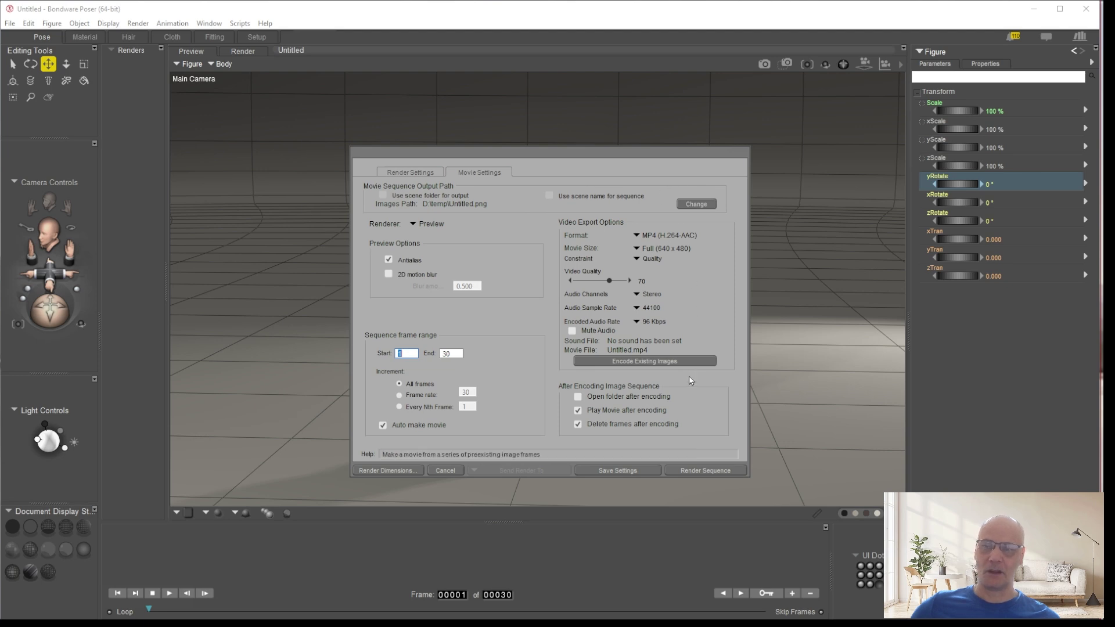
# - Name the movie output snowman in the D:\temp folder and render the sequence
pyautogui.click(687, 202)
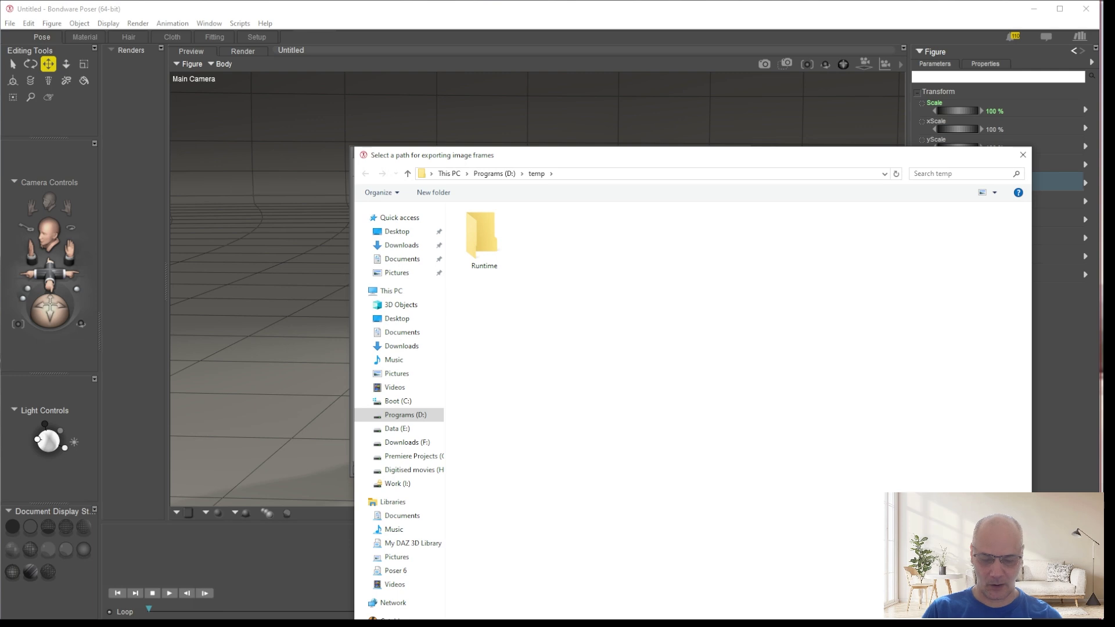
pyautogui.press('Return')
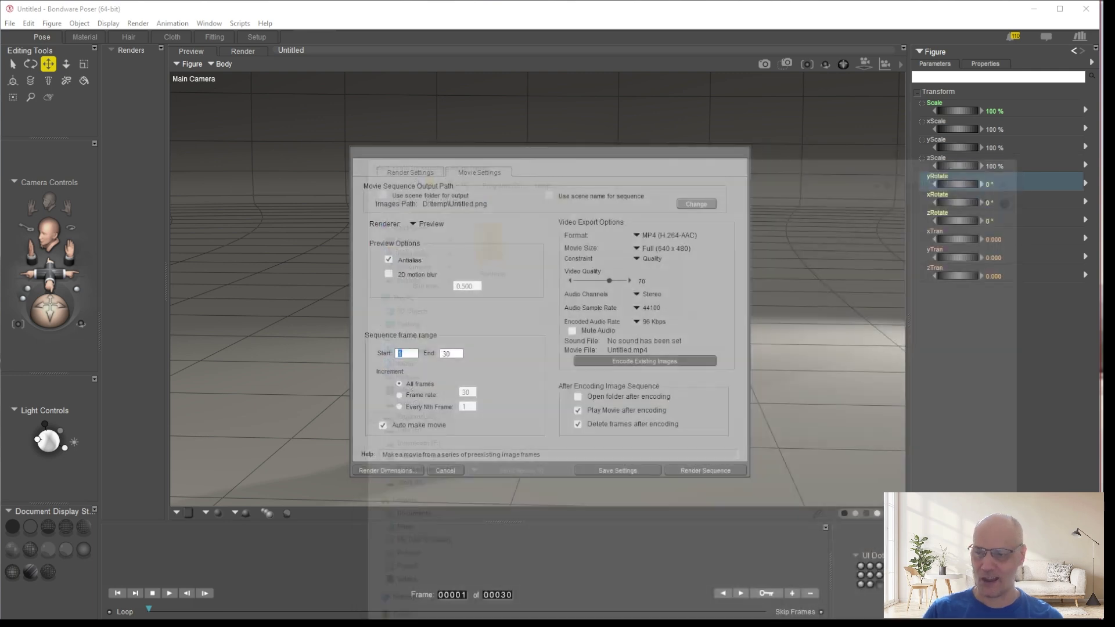
pyautogui.click(709, 471)
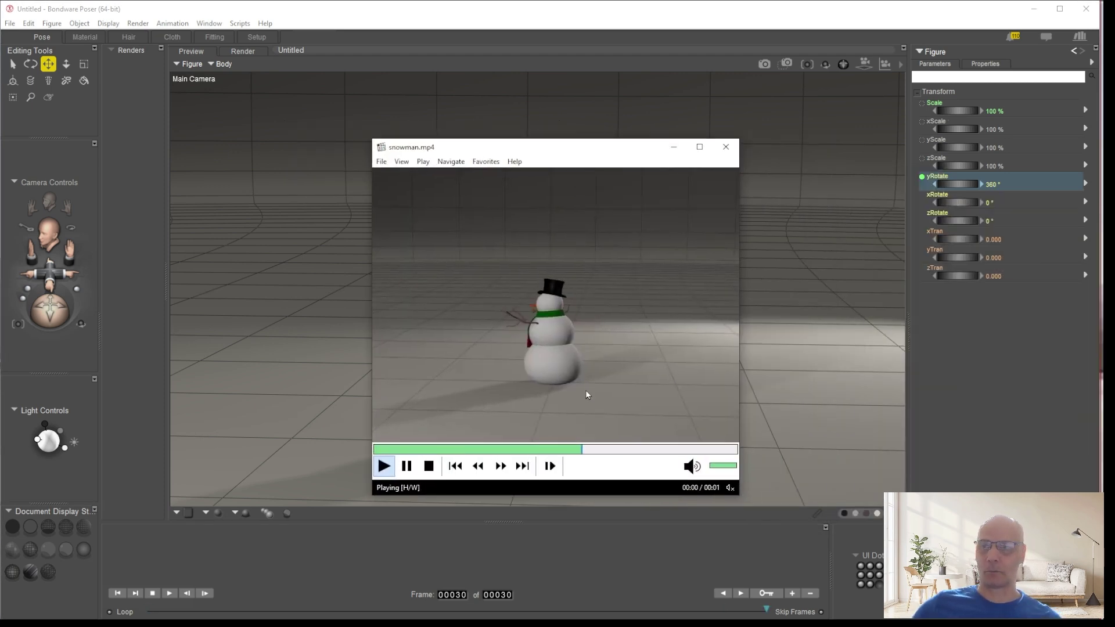
# - Stop the playback of snowman.mp4, scrub through it to check the full rotation, and close the player
pyautogui.click(428, 466)
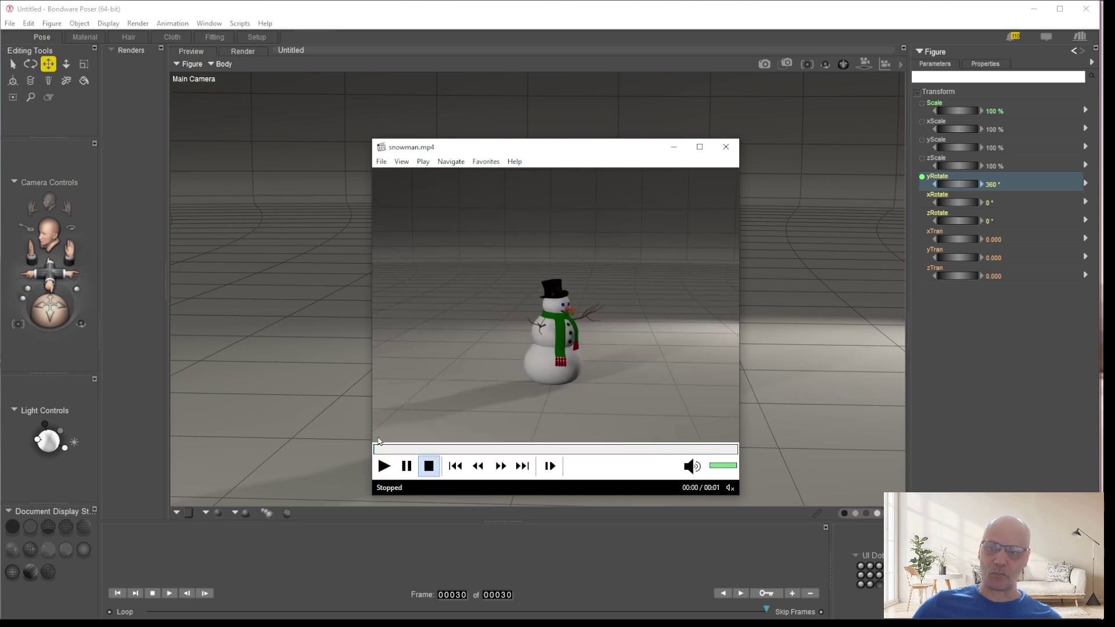
pyautogui.moveTo(379, 449); pyautogui.dragTo(738, 454)
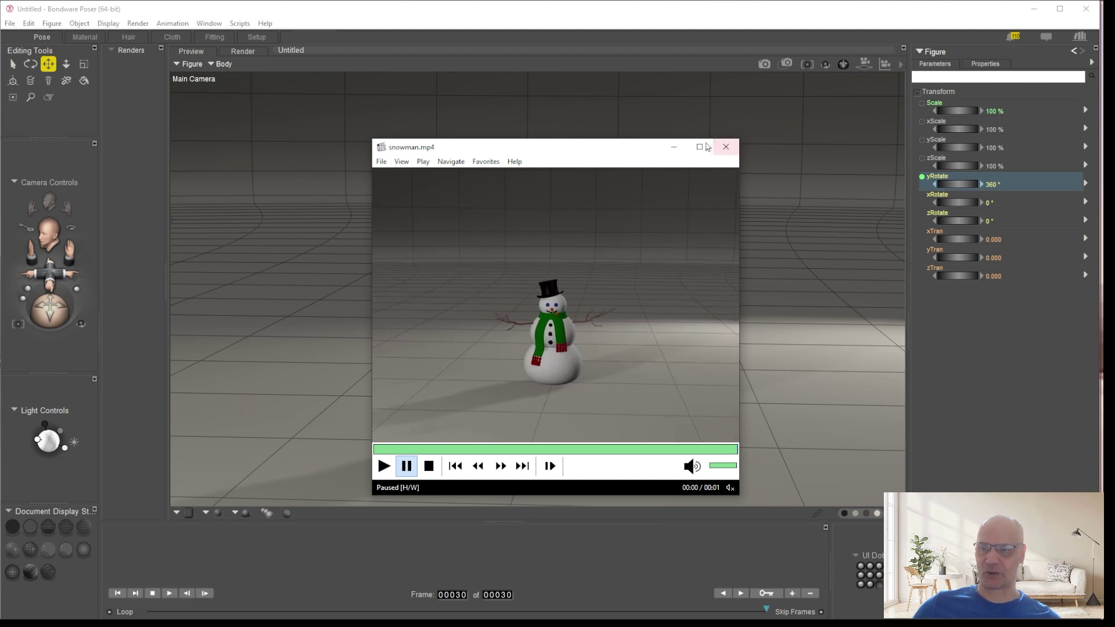
pyautogui.click(726, 147)
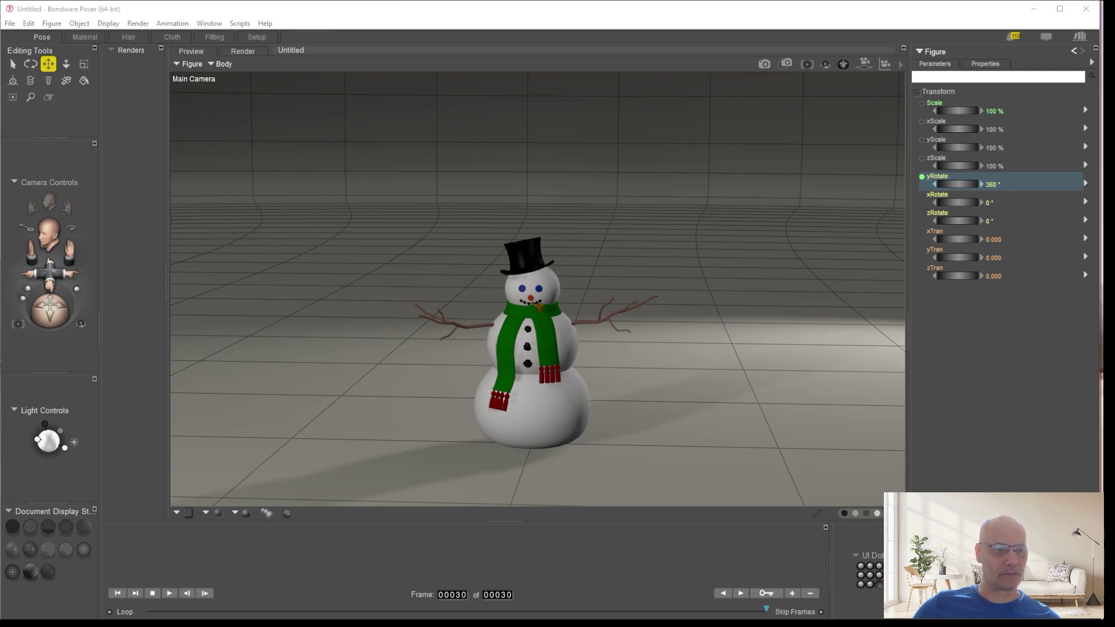
# - Add a cylinder prop to the scene and move it along x to stand beside the snowman at frame 1
pyautogui.click(769, 330)
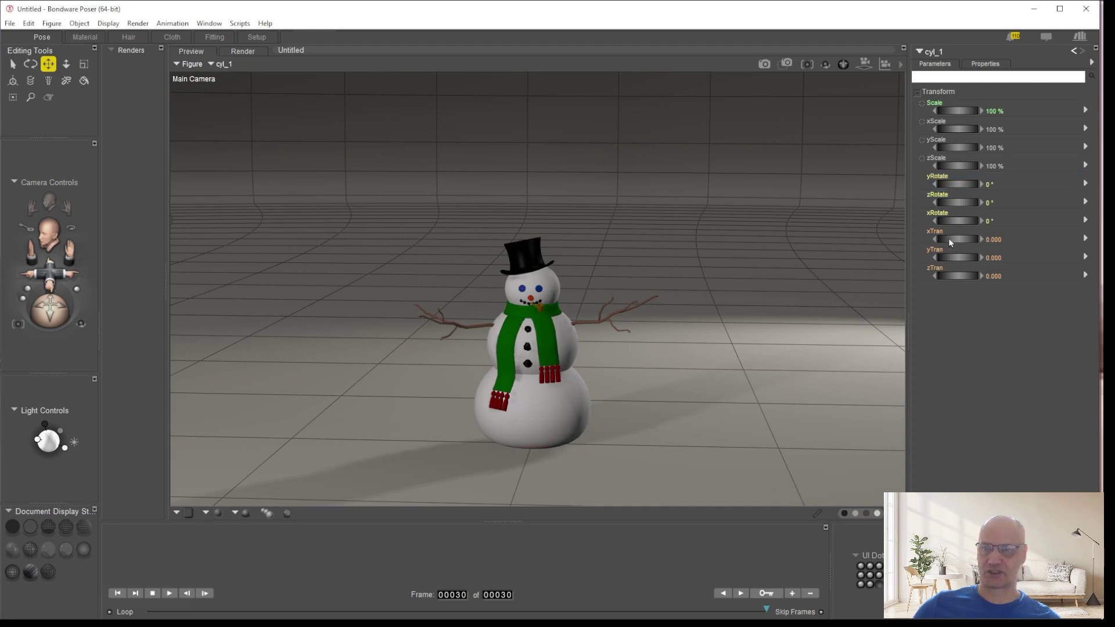
pyautogui.click(118, 592)
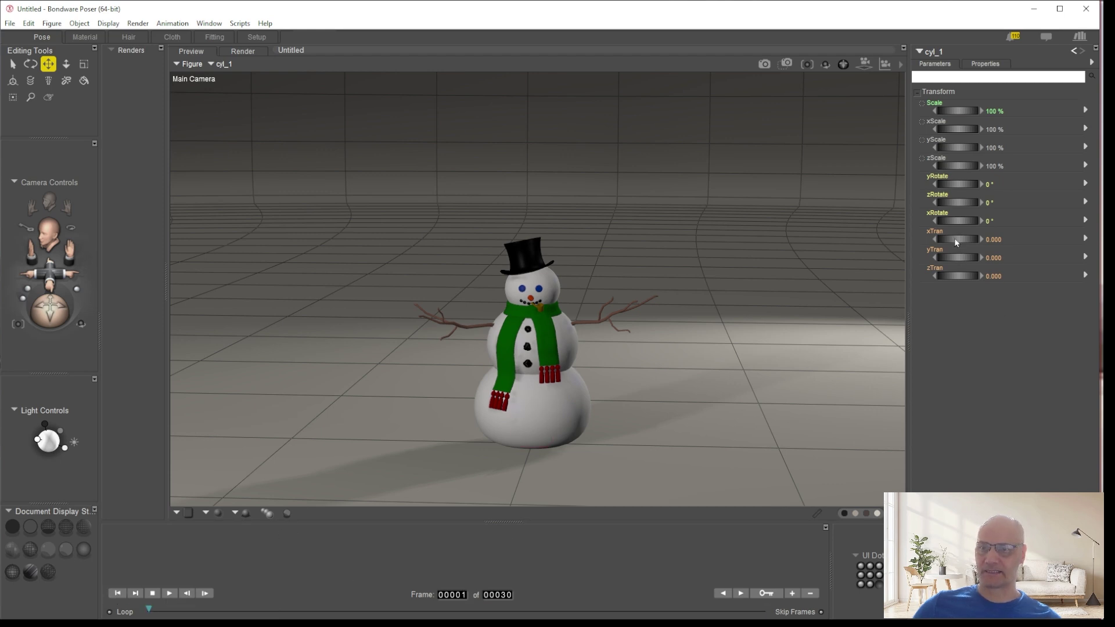
pyautogui.moveTo(955, 240); pyautogui.dragTo(1004, 239)
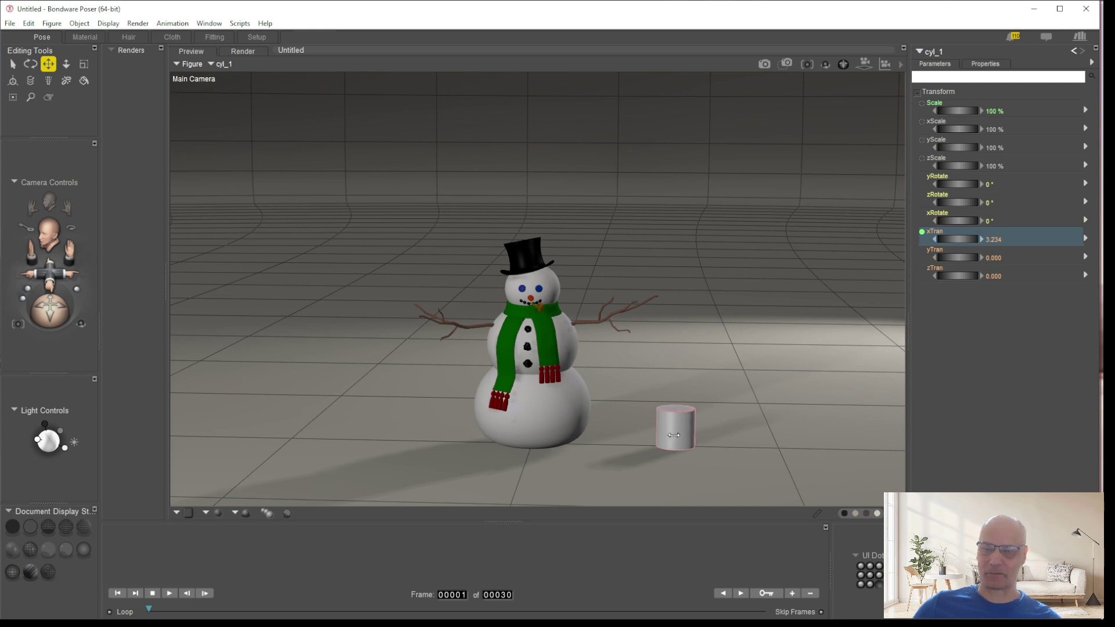
# - Check the cylinder's keyframe track and stretch the cylinder along y to about 888 % at frame 1
pyautogui.moveTo(1114, 7); pyautogui.dragTo(881, 37)
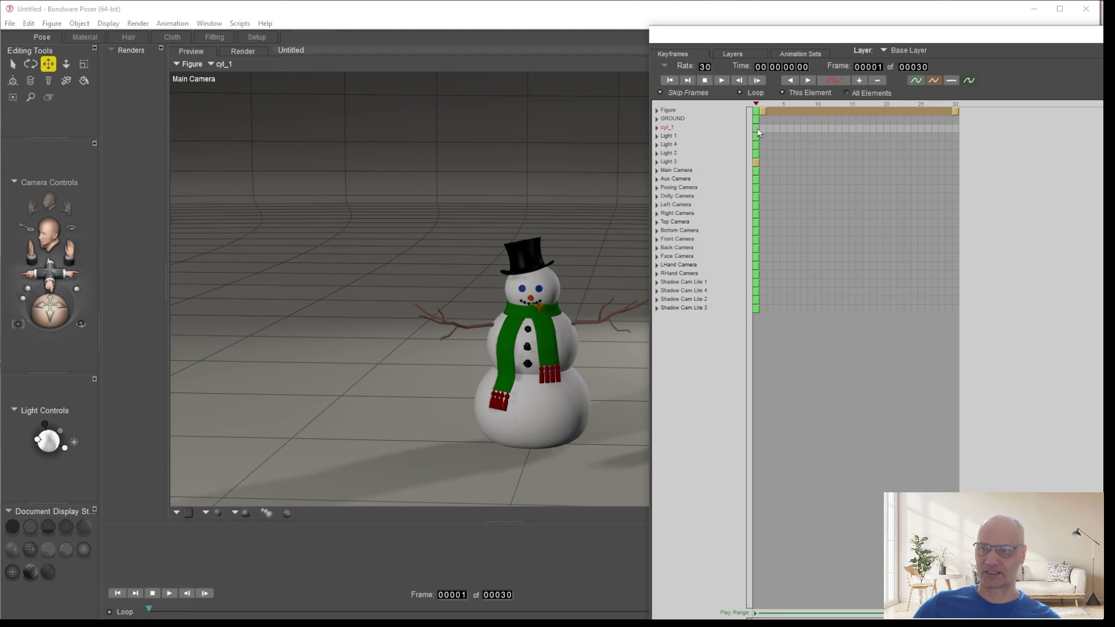
pyautogui.moveTo(809, 34); pyautogui.dragTo(1114, 33)
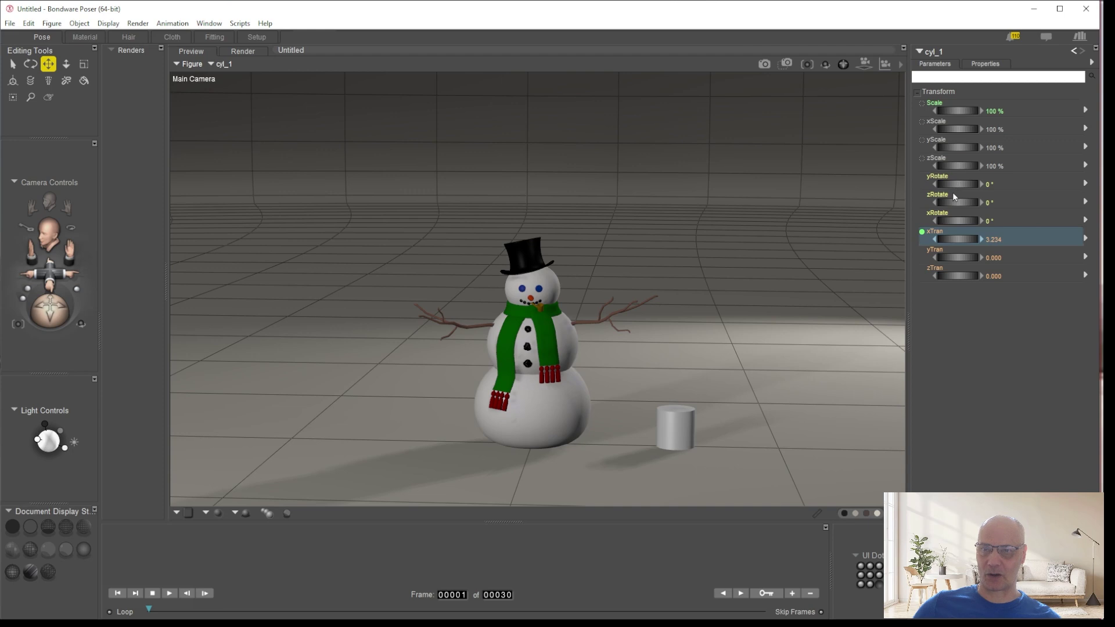
pyautogui.moveTo(947, 151); pyautogui.dragTo(1063, 150)
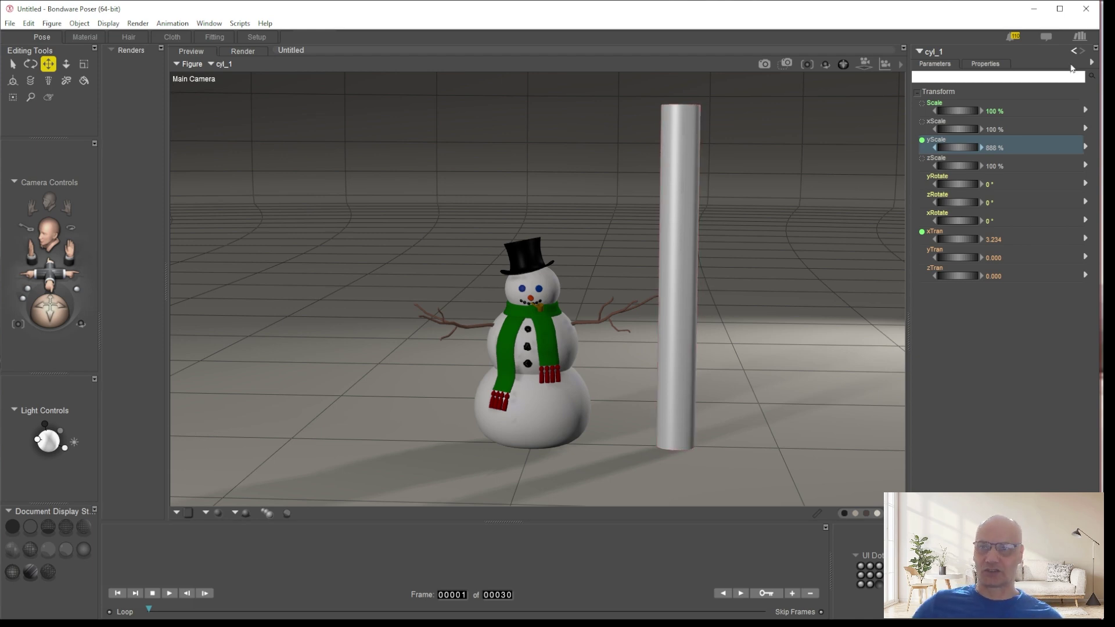
# - Select the ground and make it invisible in the scene
pyautogui.rightClick(786, 258)
pyautogui.moveTo(853, 280)
pyautogui.click(948, 280)
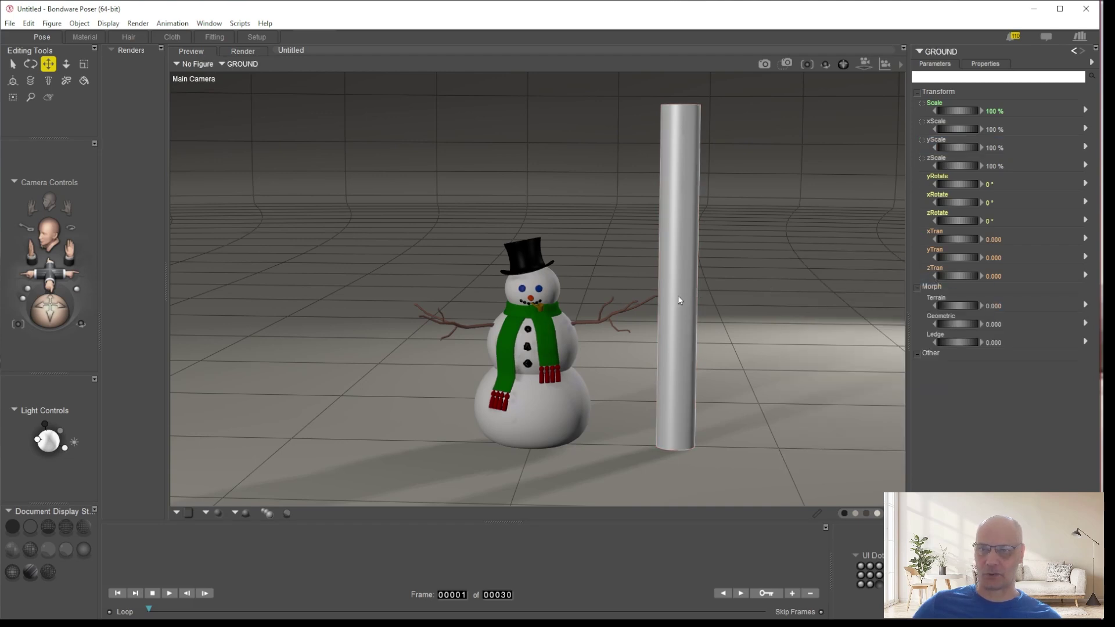
pyautogui.click(981, 67)
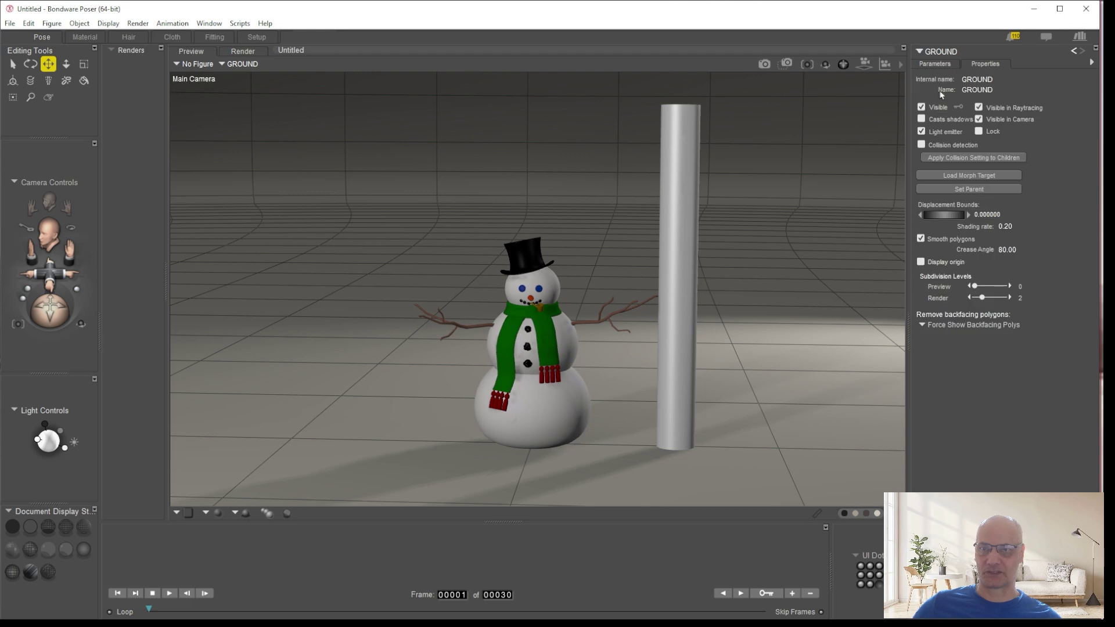
pyautogui.click(921, 107)
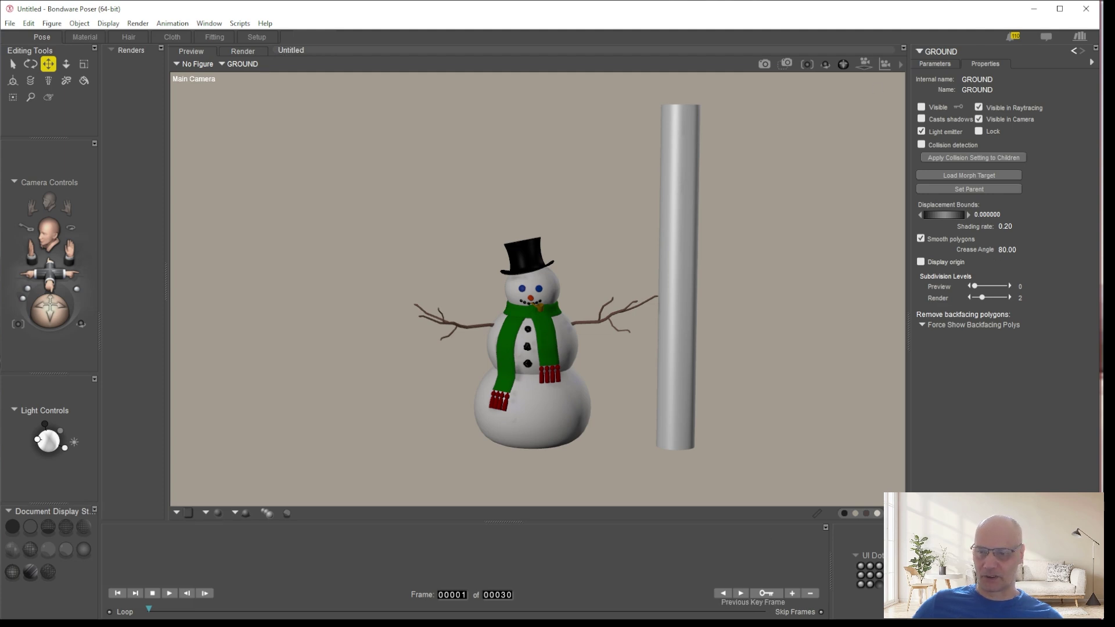
# - At the last frame, 30, set the cylinder's xRotate to 360°
pyautogui.click(137, 594)
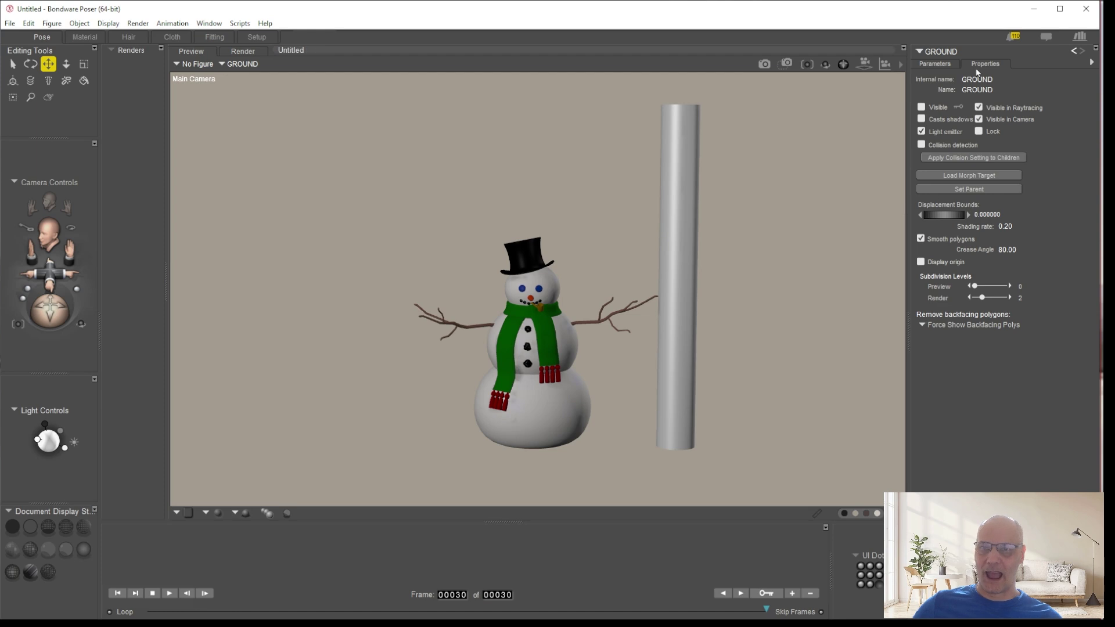
pyautogui.click(936, 64)
pyautogui.click(680, 215)
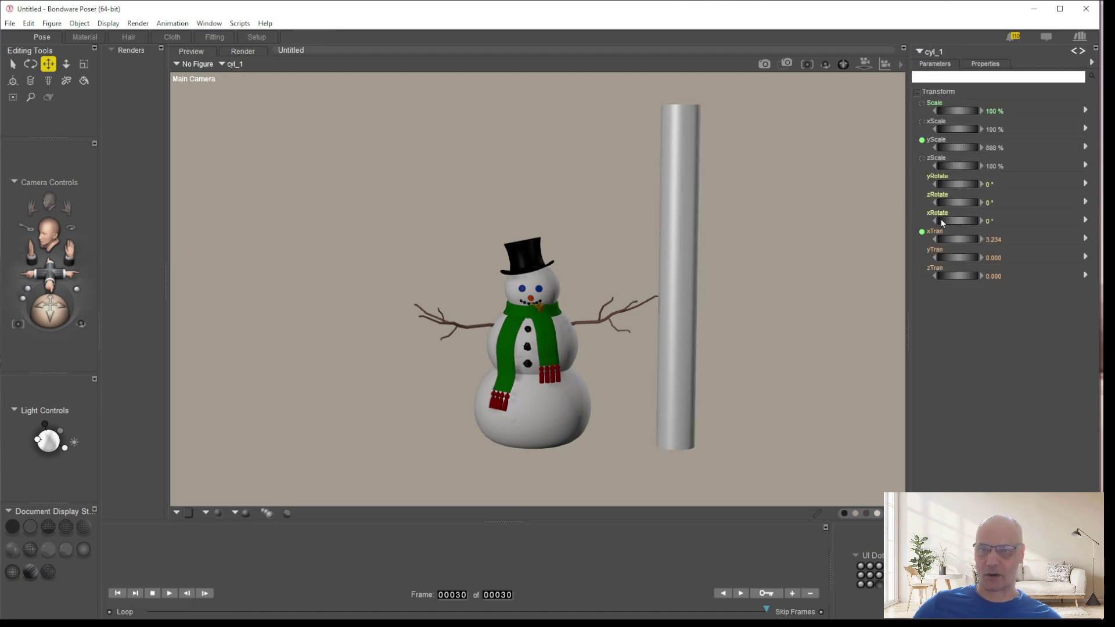
pyautogui.moveTo(942, 226); pyautogui.dragTo(953, 226)
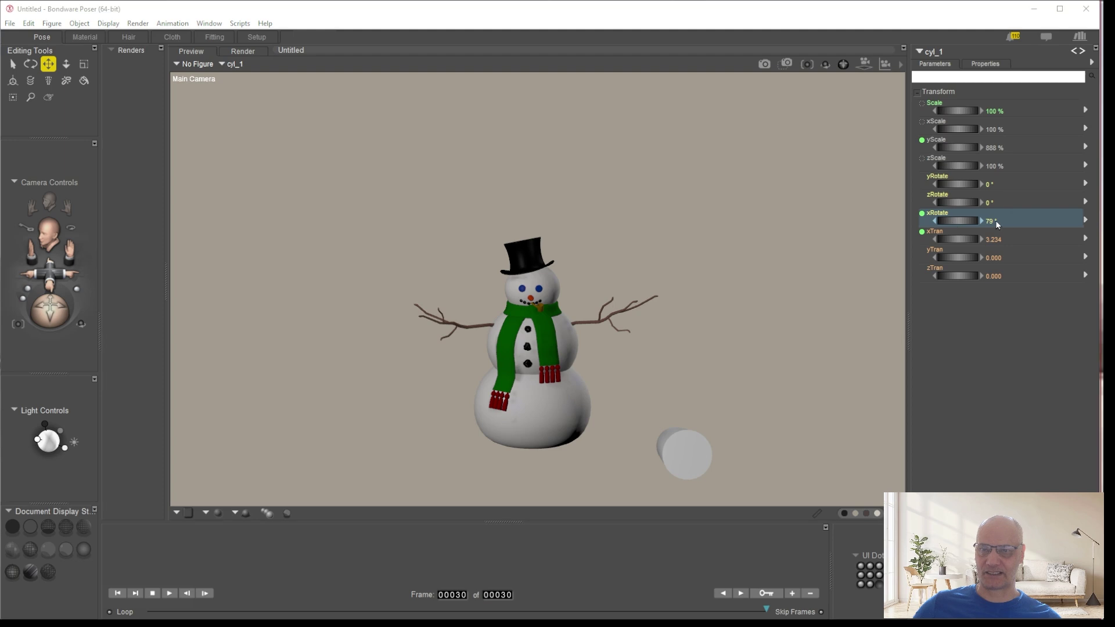
pyautogui.click(995, 221)
pyautogui.write('3')
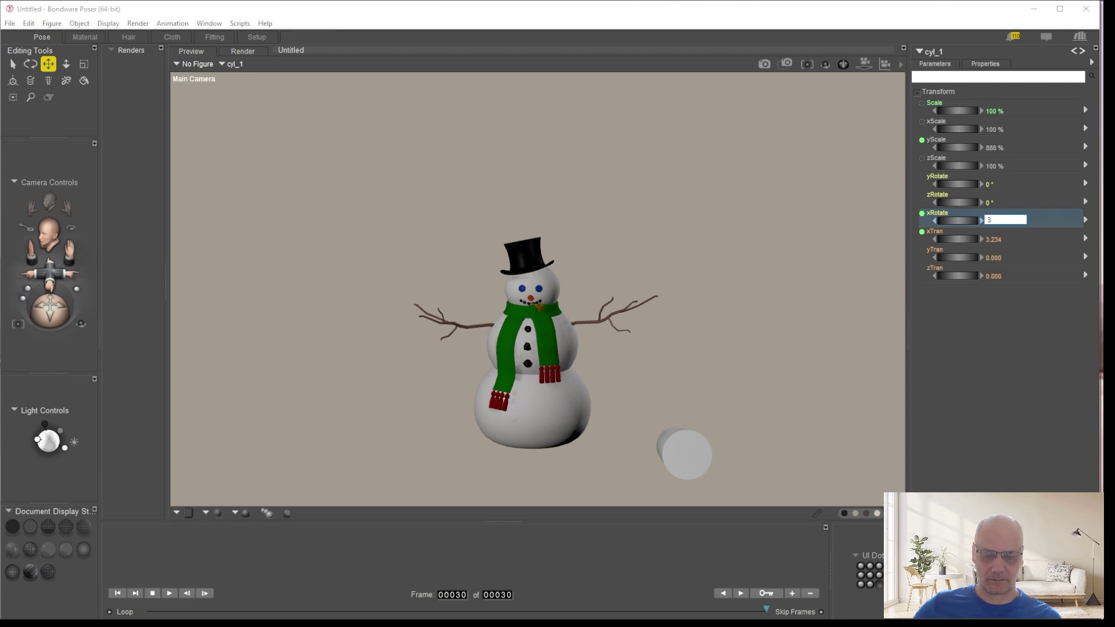
pyautogui.write('696')
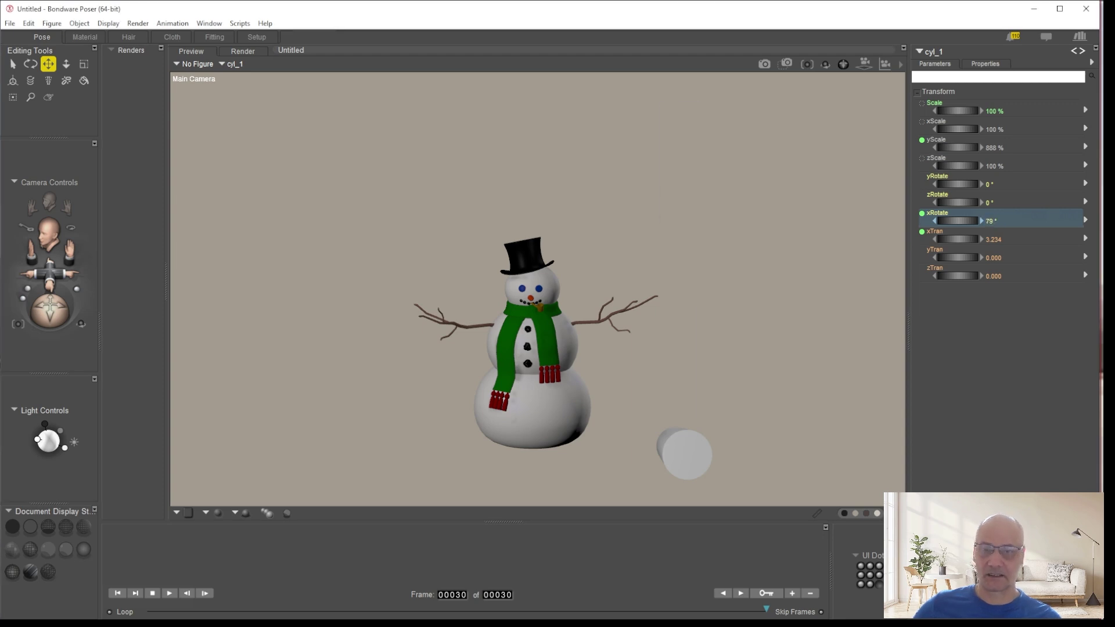
pyautogui.press('Return')
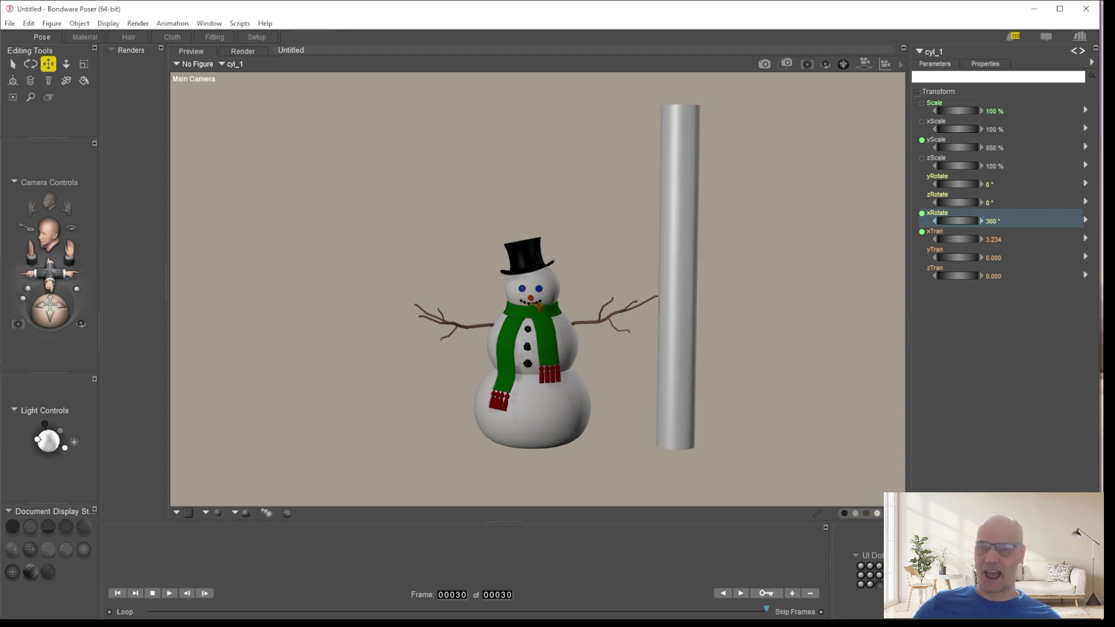
# - Inspect the cylinder's keyframes between frames 1 and 30, scrub through its rotation, and return to frame 1
pyautogui.moveTo(1102, 26); pyautogui.dragTo(835, 45)
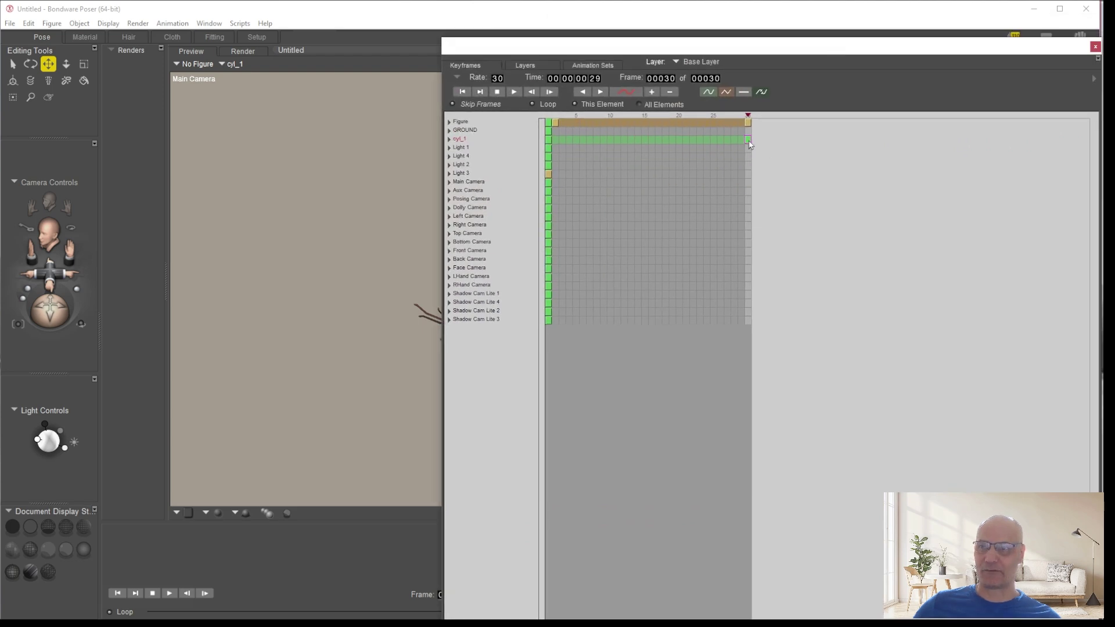
pyautogui.click(1095, 47)
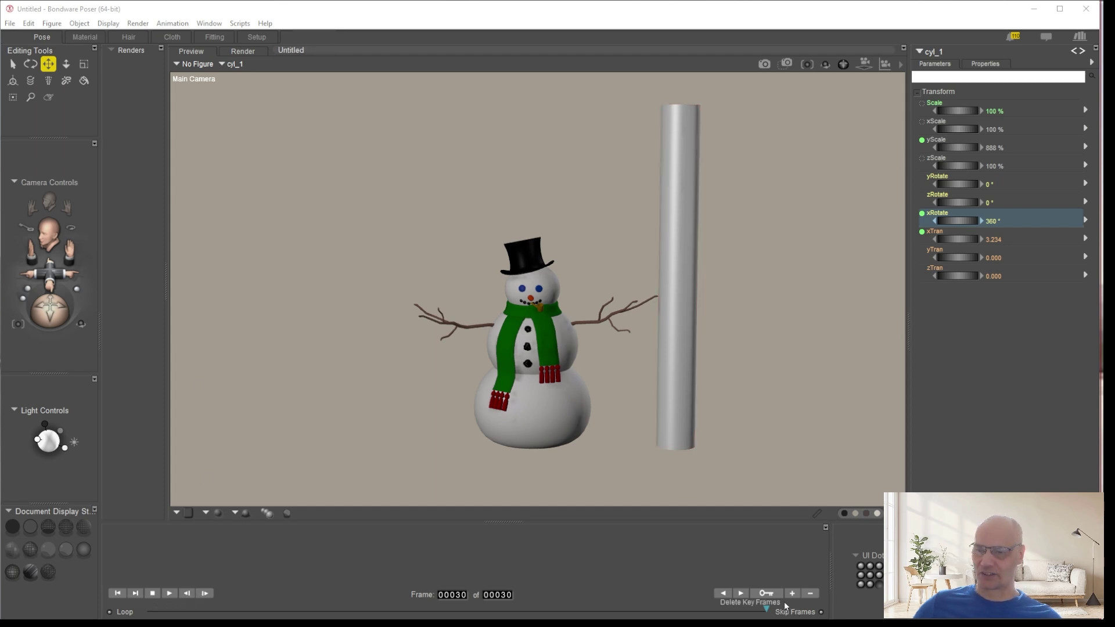
pyautogui.click(149, 612)
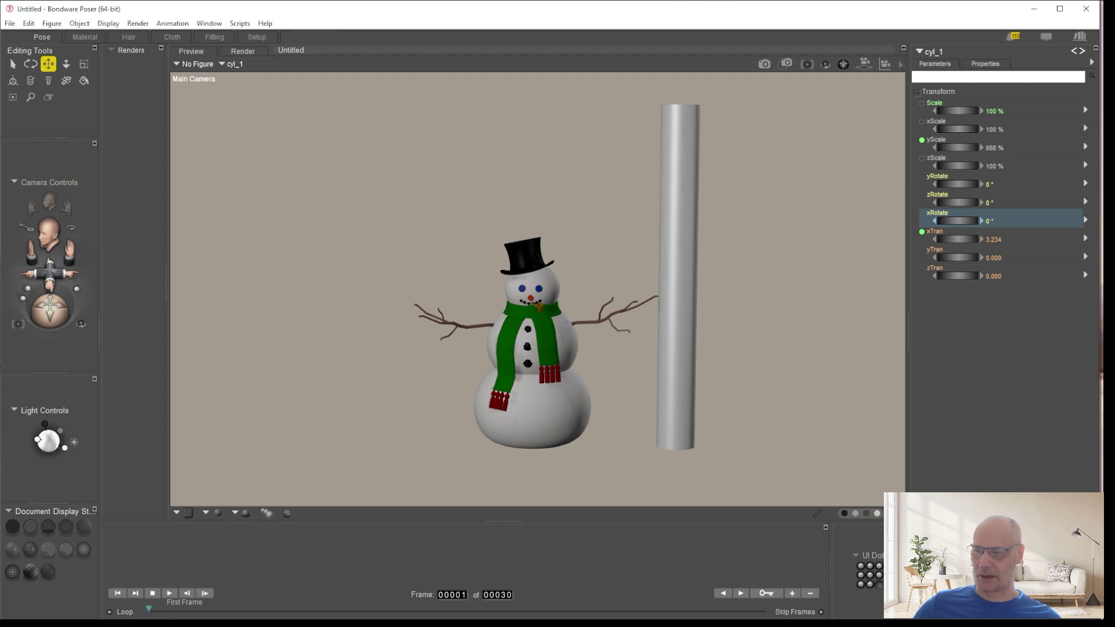
pyautogui.moveTo(148, 611); pyautogui.dragTo(754, 570)
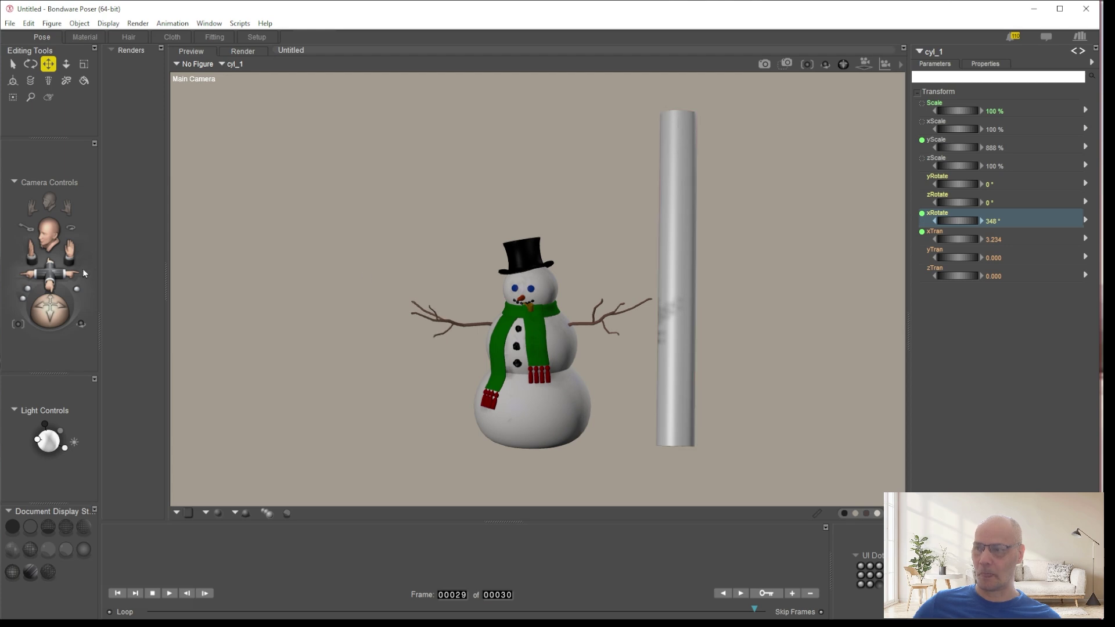
pyautogui.click(118, 593)
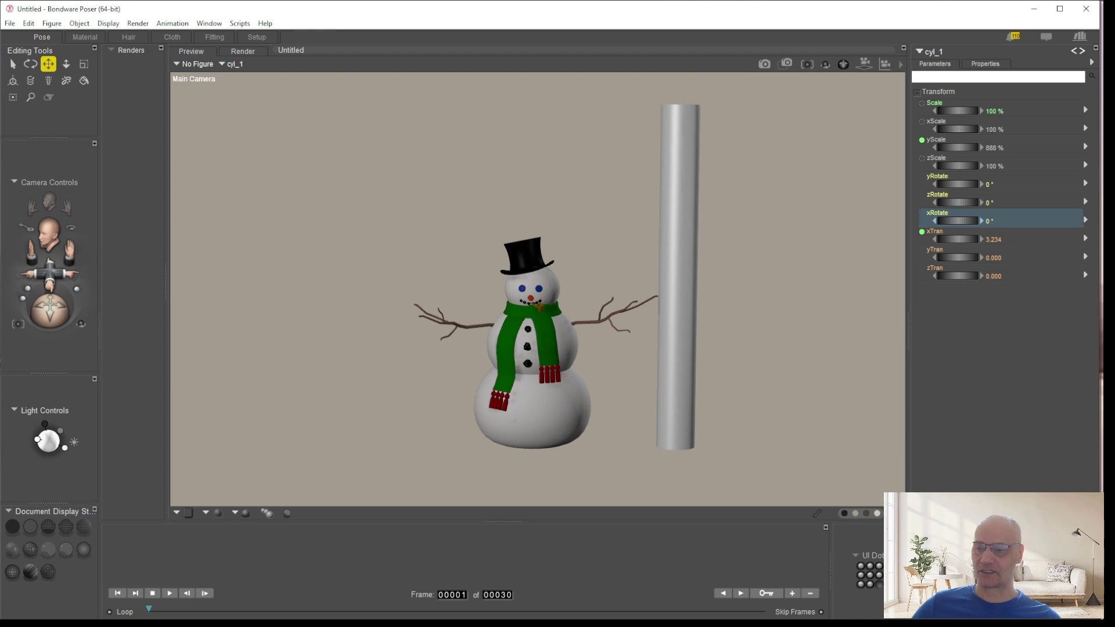
# - Pull the main camera back until the cylinder's full swing fits in view, checking at mid-animation, and play the animation
pyautogui.moveTo(50, 273)
pyautogui.mouseDown()
pyautogui.moveTo(74, 272)
pyautogui.moveTo(61, 261)
pyautogui.moveTo(62, 288)
pyautogui.mouseUp()
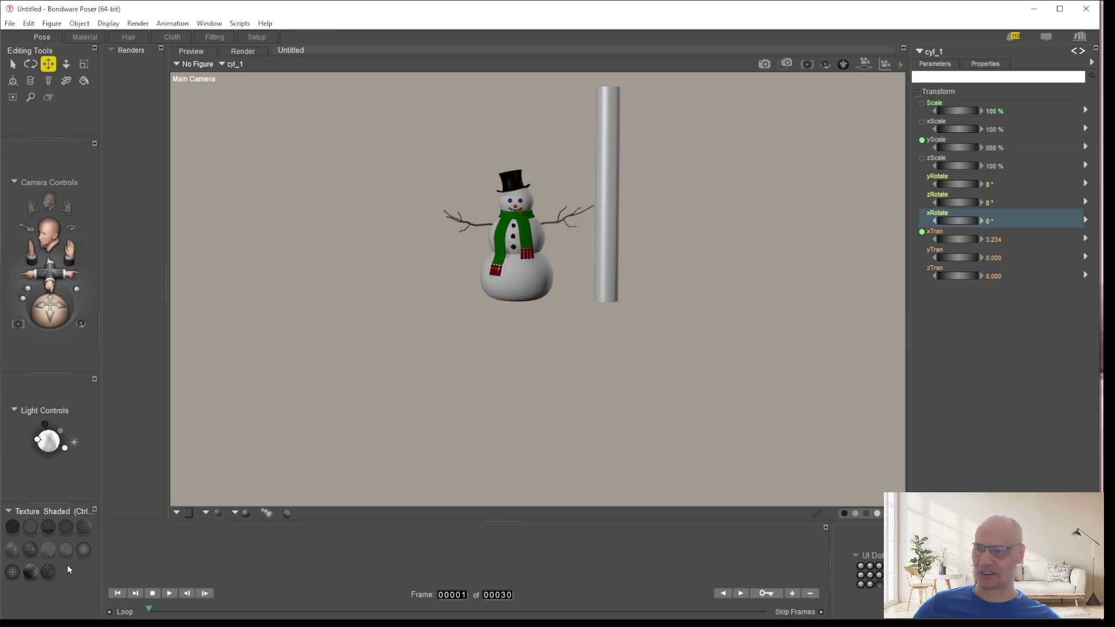
pyautogui.moveTo(149, 609)
pyautogui.mouseDown()
pyautogui.moveTo(766, 609)
pyautogui.moveTo(459, 609)
pyautogui.mouseUp()
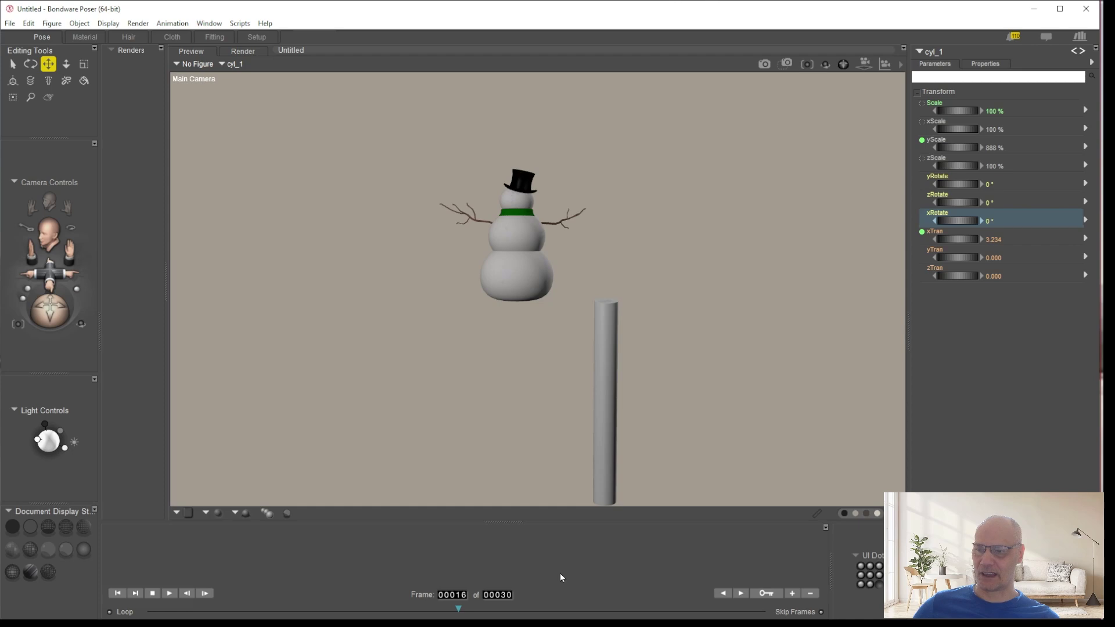
pyautogui.click(118, 593)
pyautogui.moveTo(51, 272); pyautogui.dragTo(71, 250)
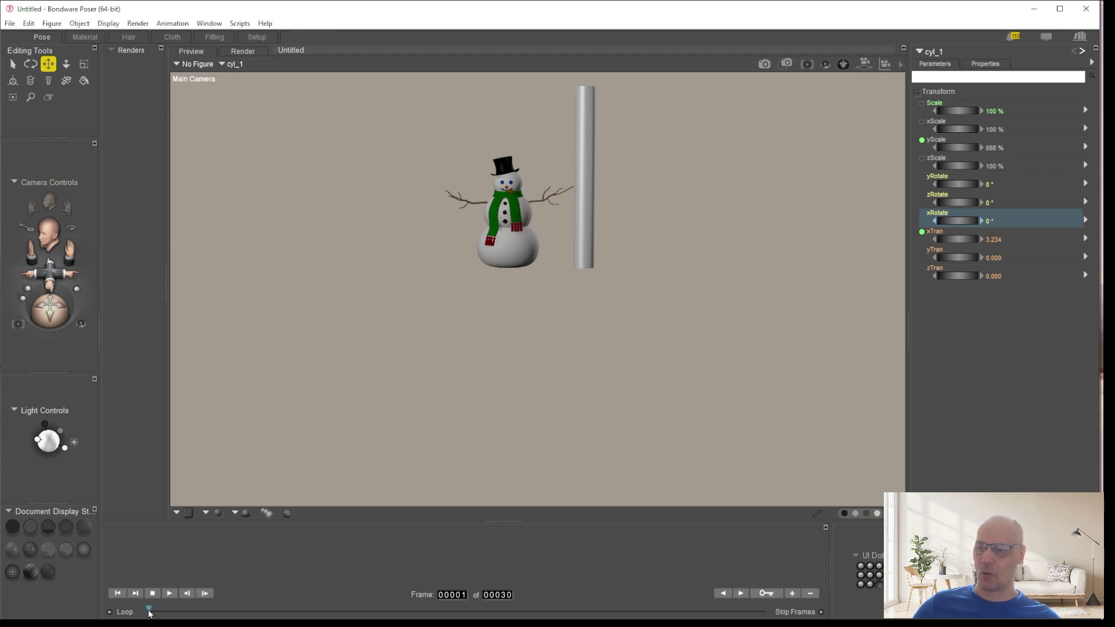
pyautogui.click(169, 593)
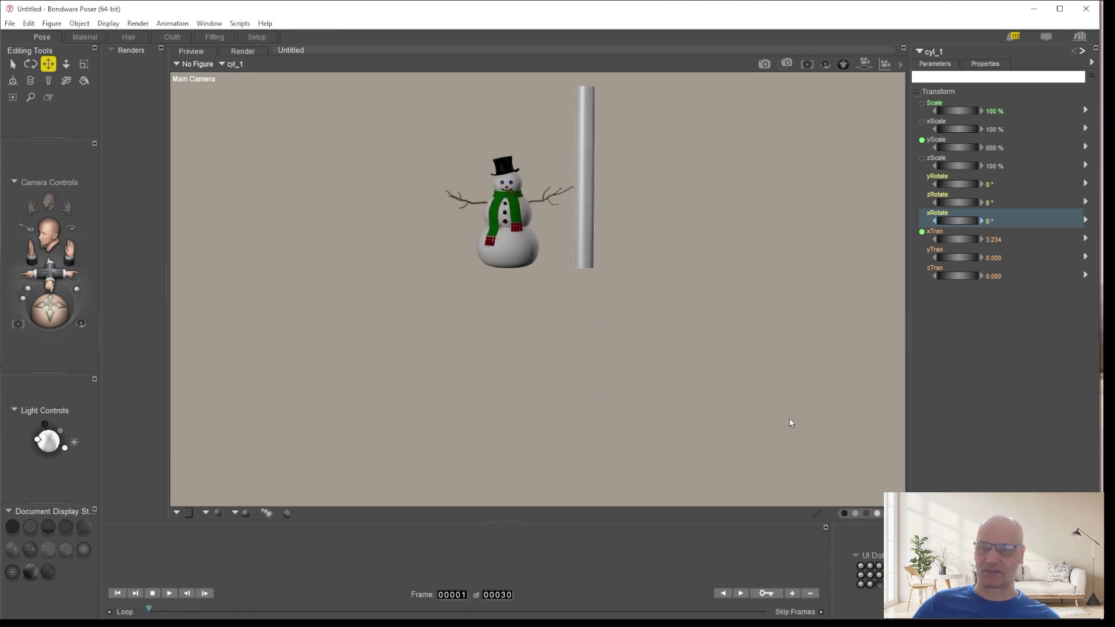
# - Render the sequence as a movie named snowman2 in D:\temp with the Preview renderer, watch it, and close the player
pyautogui.click(177, 23)
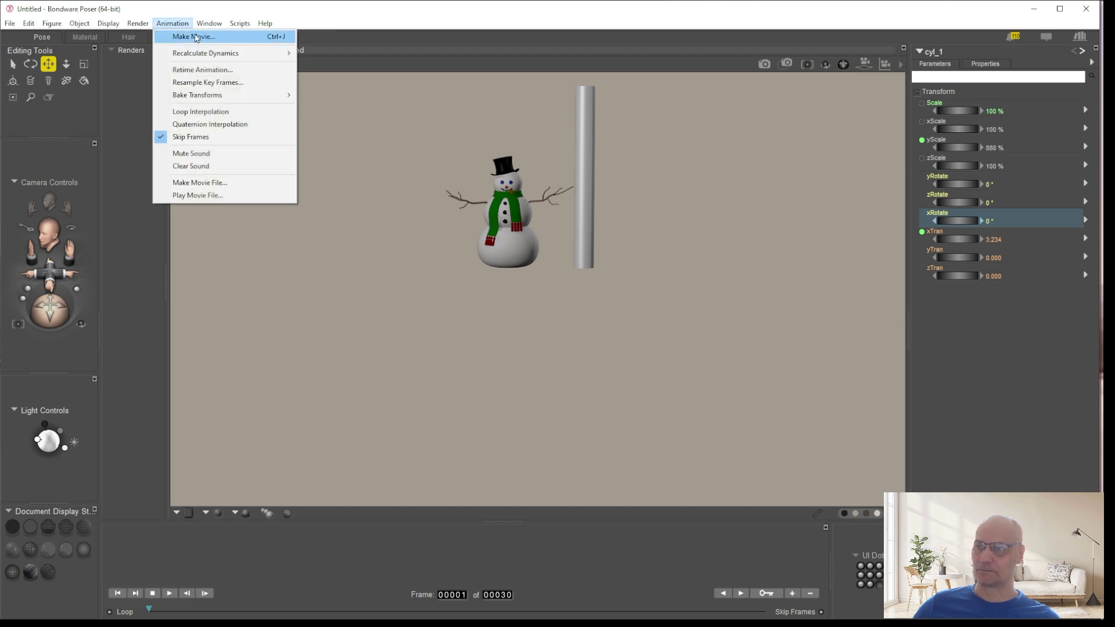
pyautogui.click(195, 36)
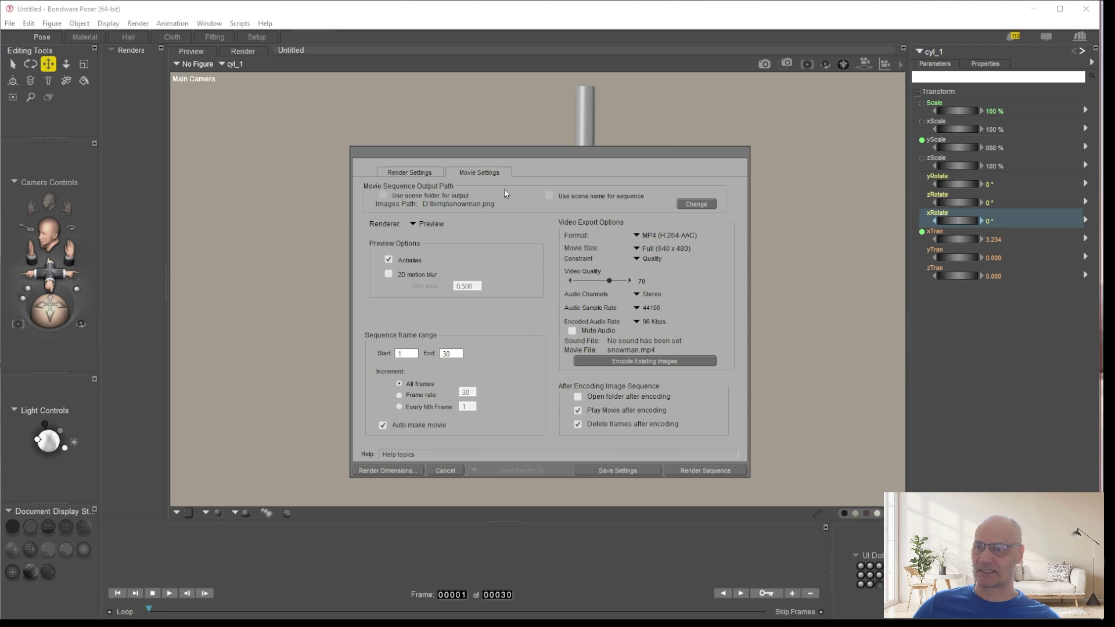
pyautogui.click(696, 203)
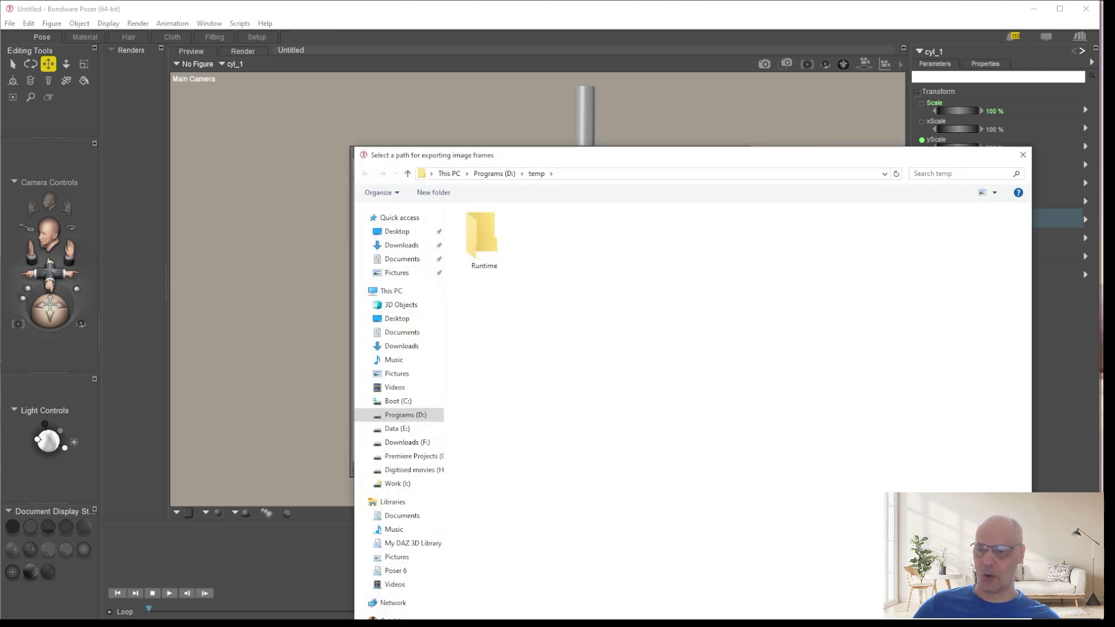
pyautogui.press('Return')
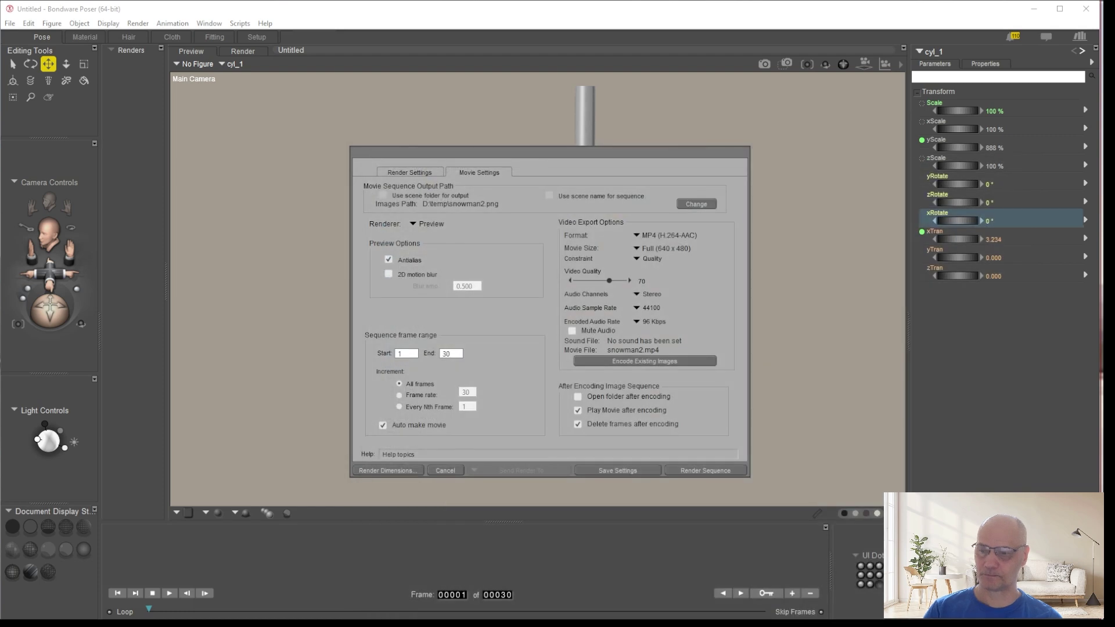
pyautogui.click(714, 471)
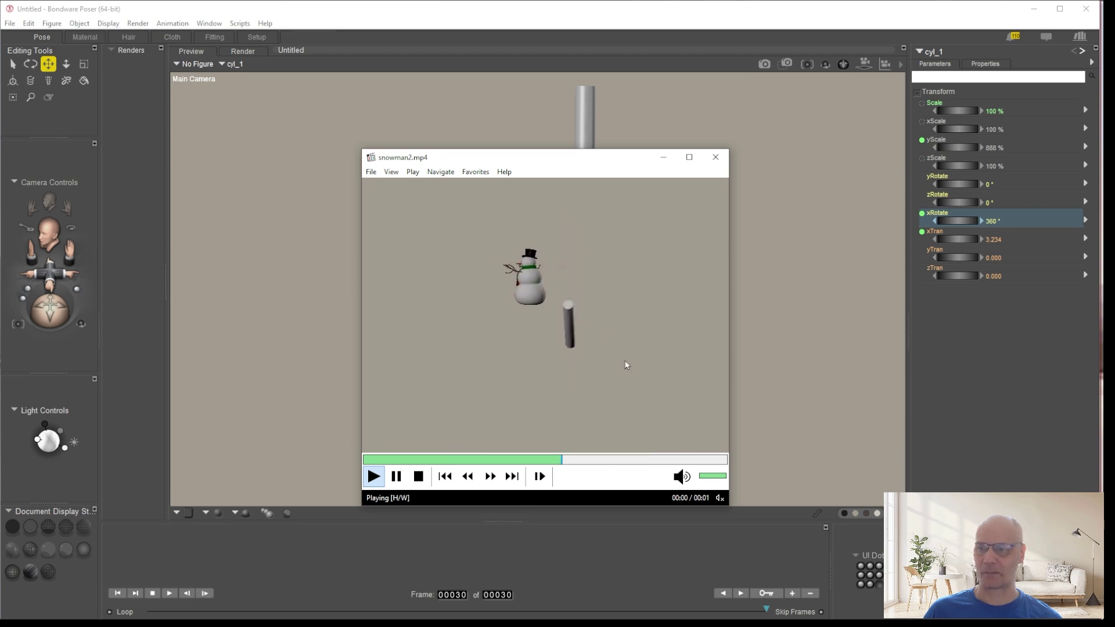
pyautogui.click(715, 157)
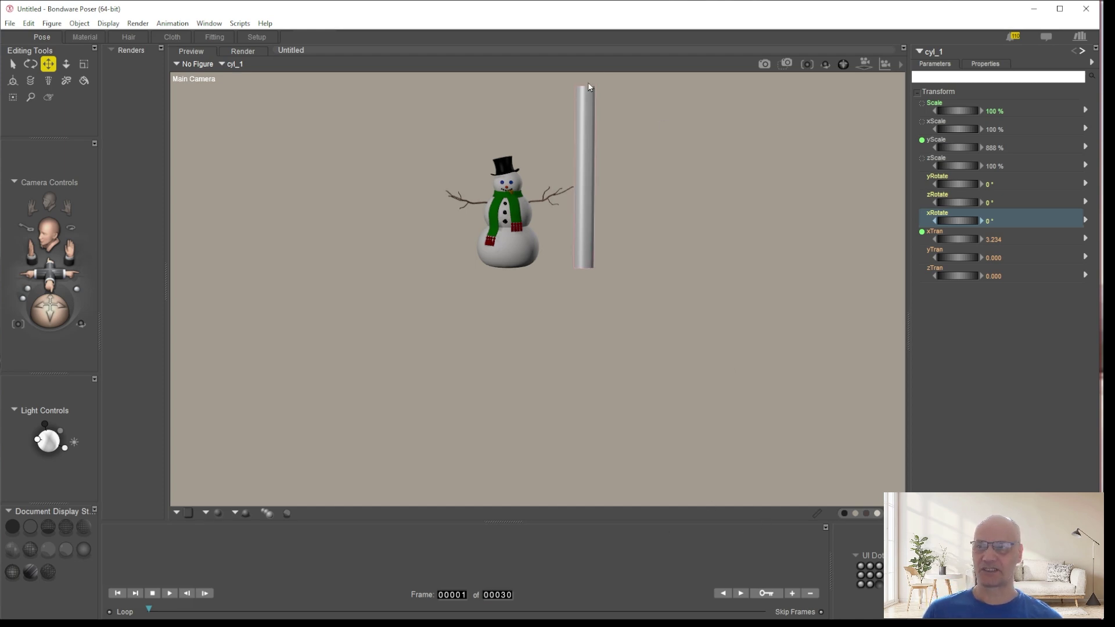
# - At frame 30, set the cylinder's xRotate to 347°
pyautogui.moveTo(149, 612); pyautogui.dragTo(794, 595)
pyautogui.click(793, 594)
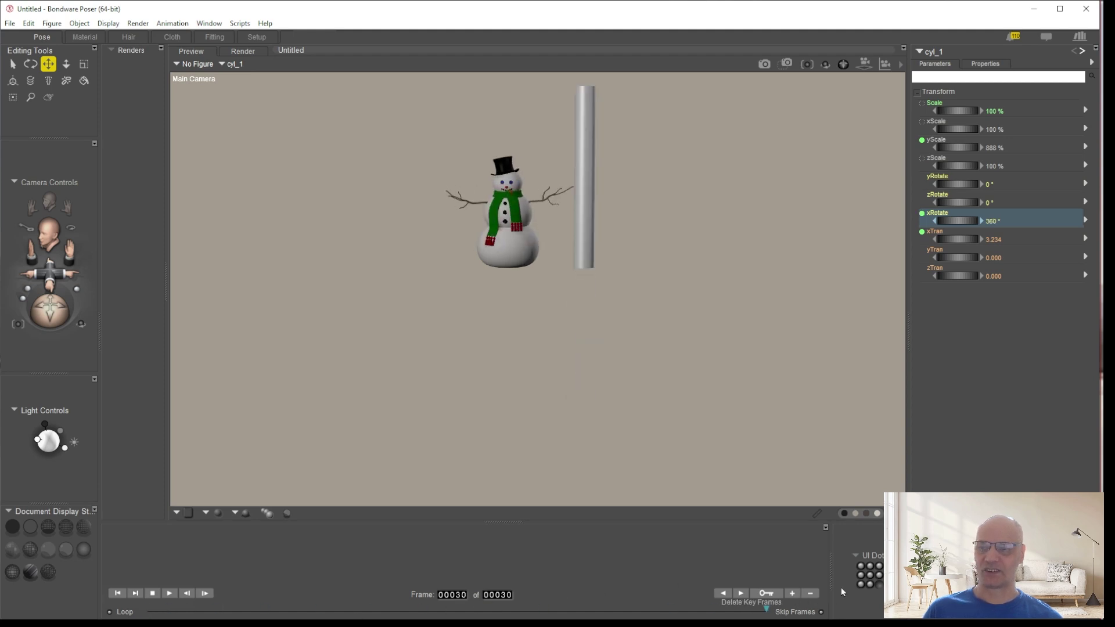
pyautogui.click(991, 221)
pyautogui.write('3')
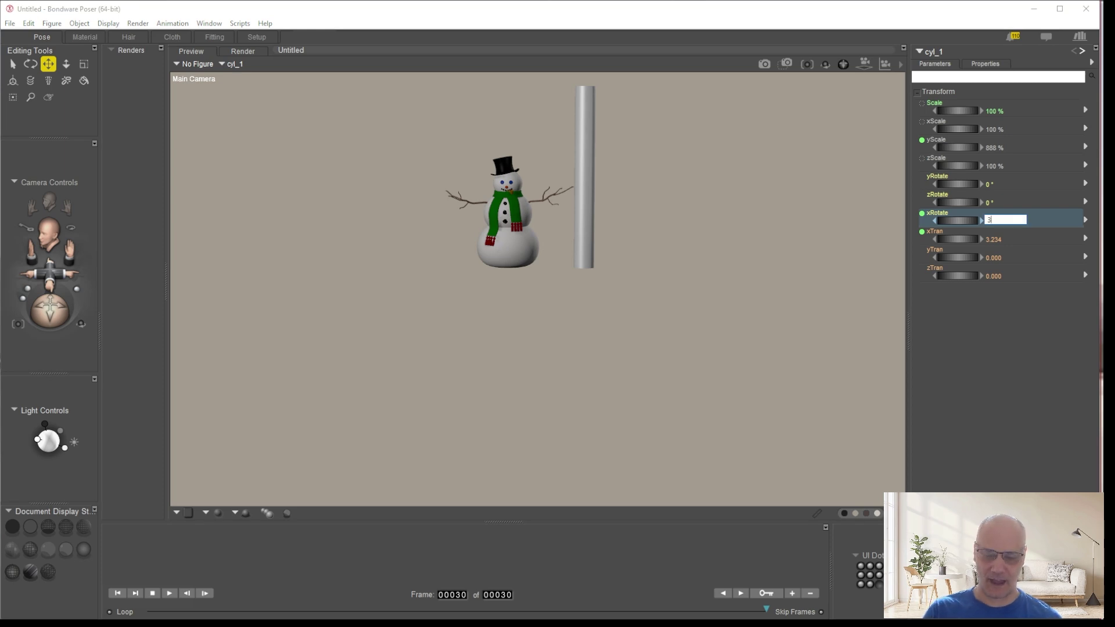
pyautogui.write('47')
pyautogui.press('Return')
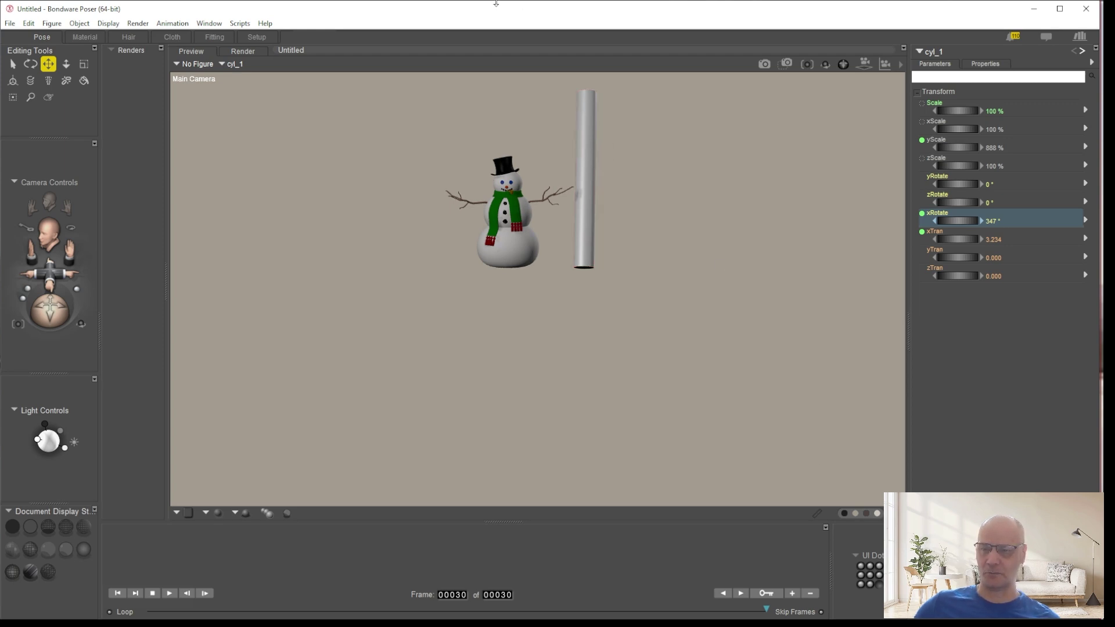
# - Name the movie output snowman3 in D:\temp, render the sequence, and watch the resulting movie
pyautogui.click(173, 24)
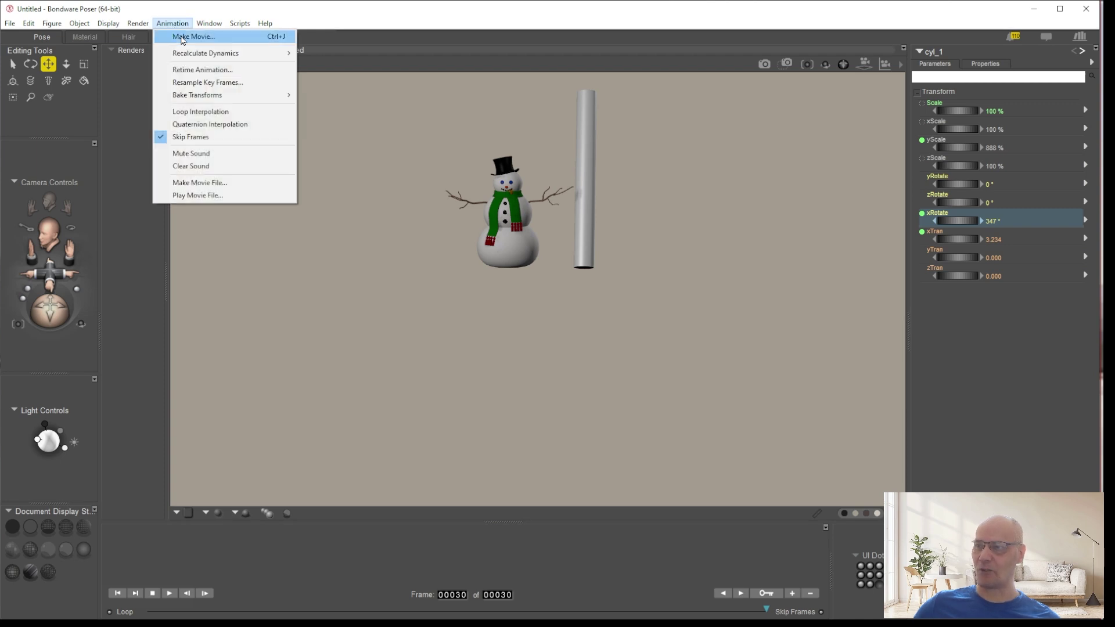
pyautogui.click(181, 37)
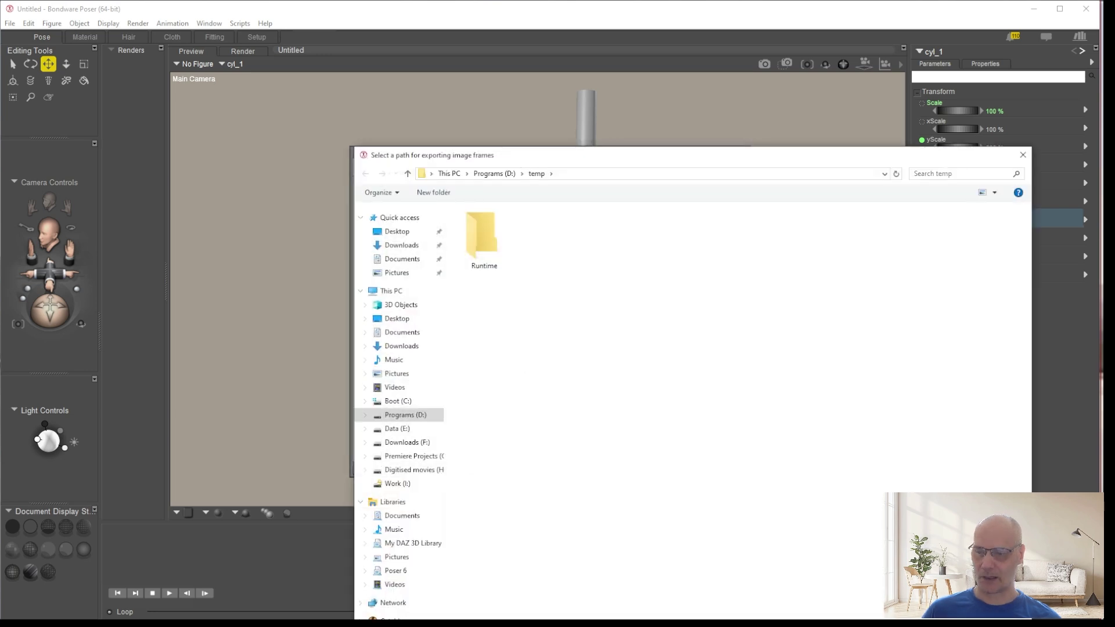
pyautogui.press('Return')
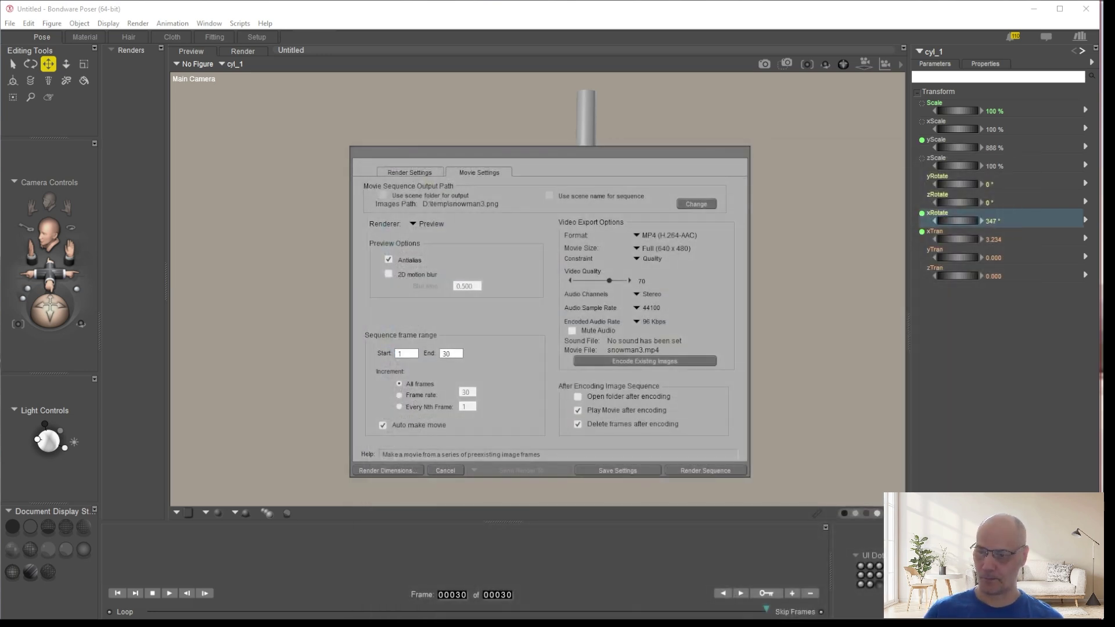
pyautogui.click(695, 469)
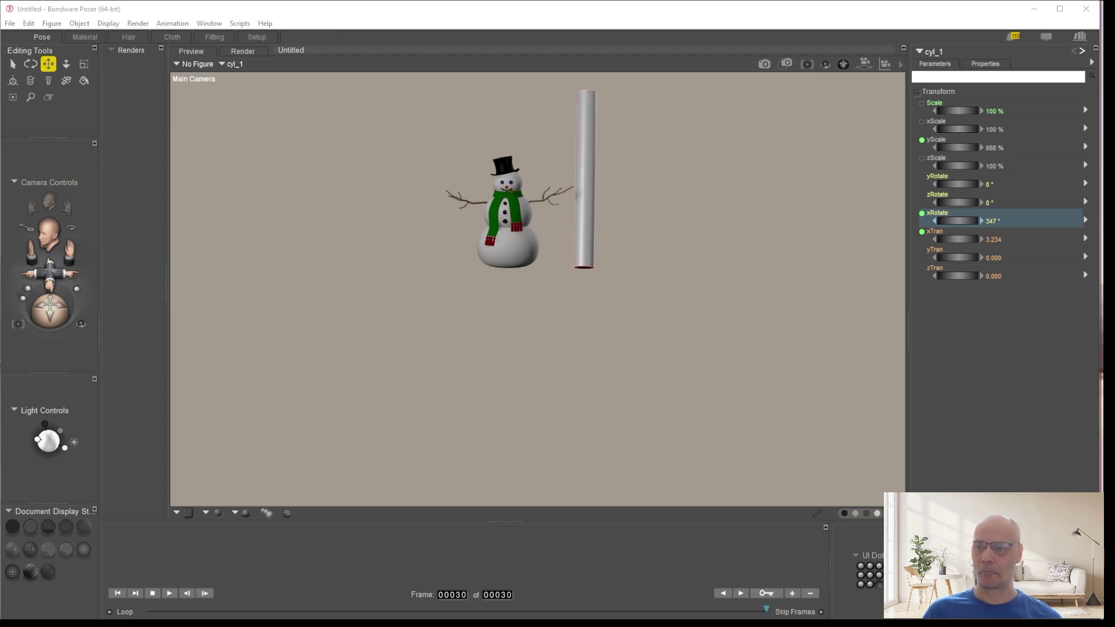
pyautogui.moveTo(1075, 227); pyautogui.dragTo(446, 136)
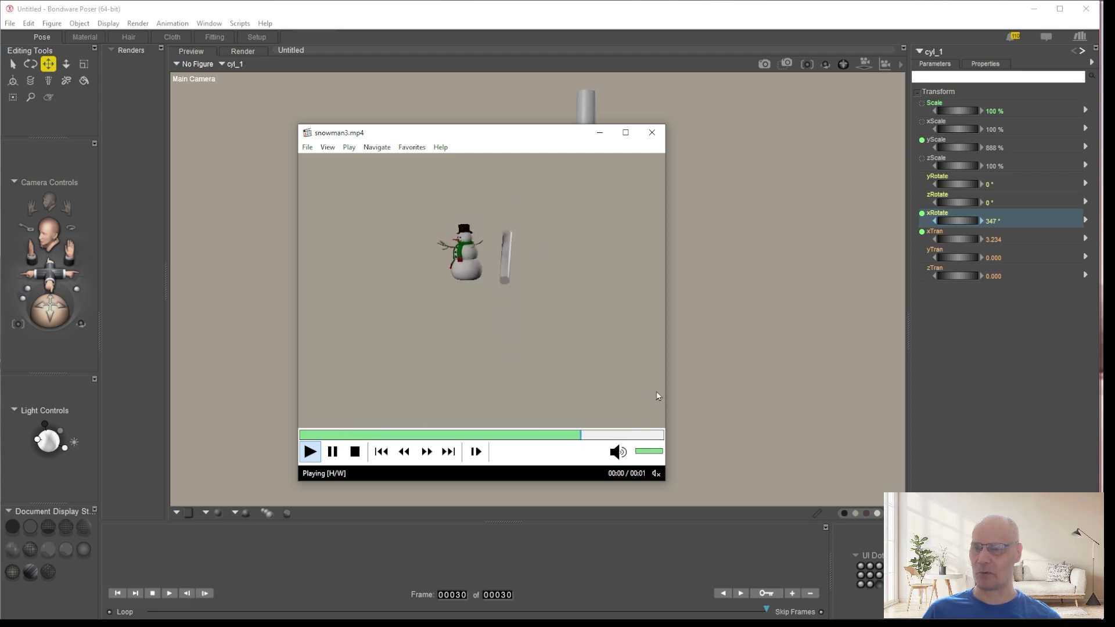
# - Close the movie player, load the OptiX High preset into the SuperFly render settings, and save the settings
pyautogui.click(652, 134)
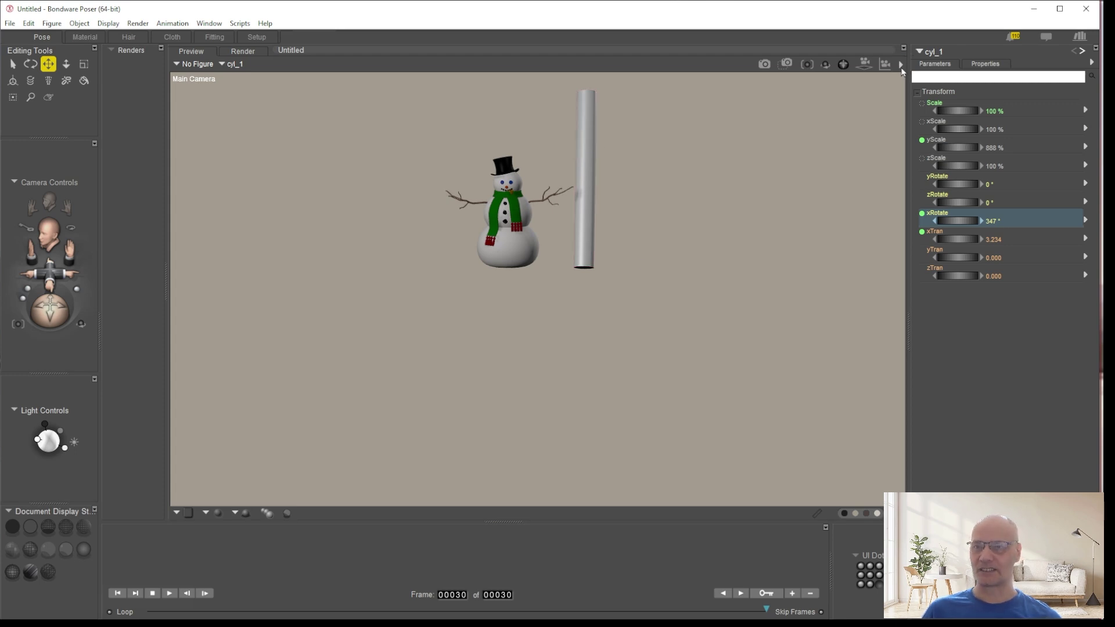
pyautogui.click(901, 66)
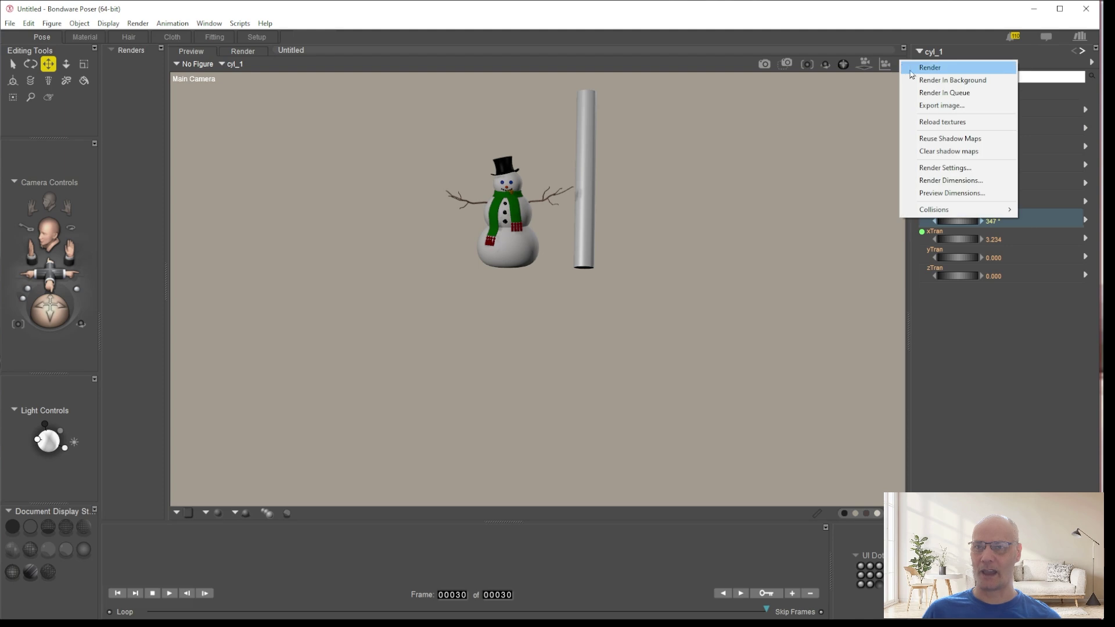
pyautogui.click(953, 169)
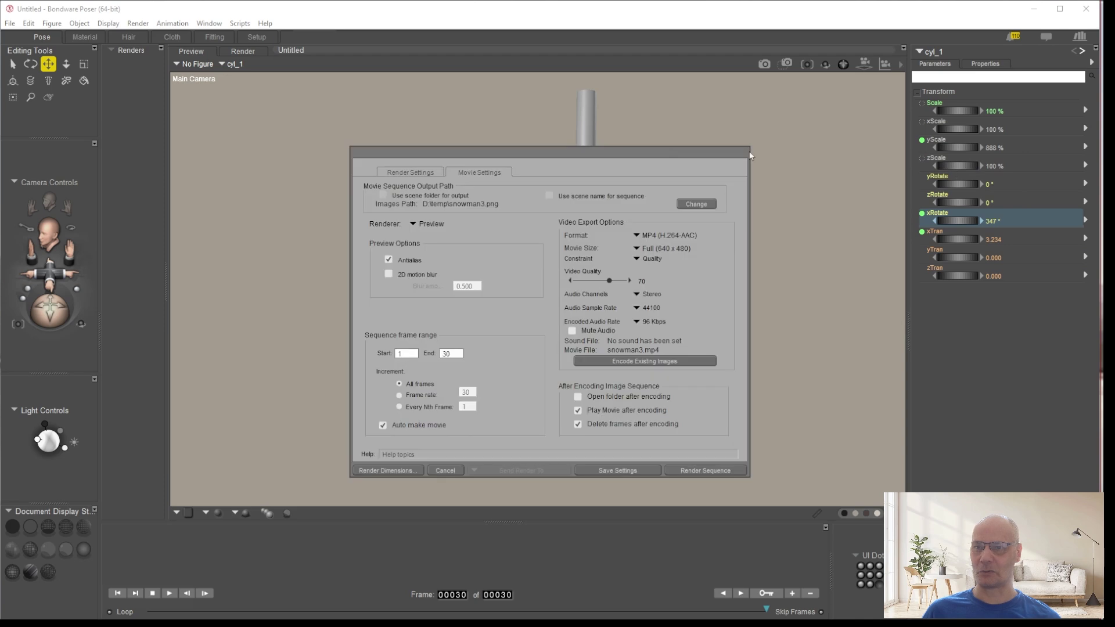
pyautogui.click(410, 173)
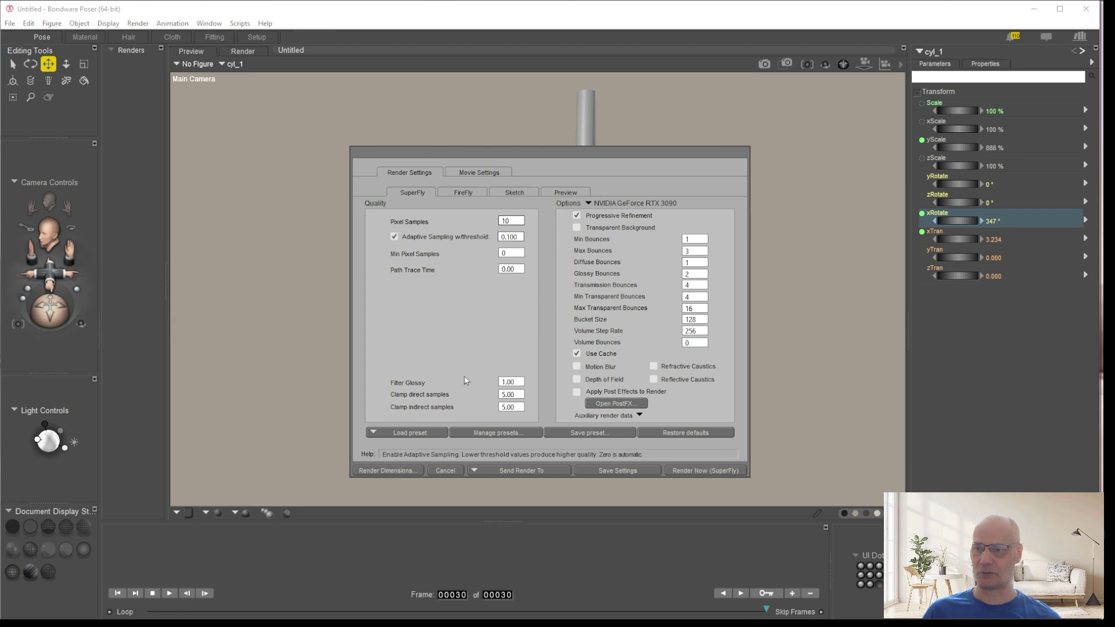
pyautogui.click(429, 434)
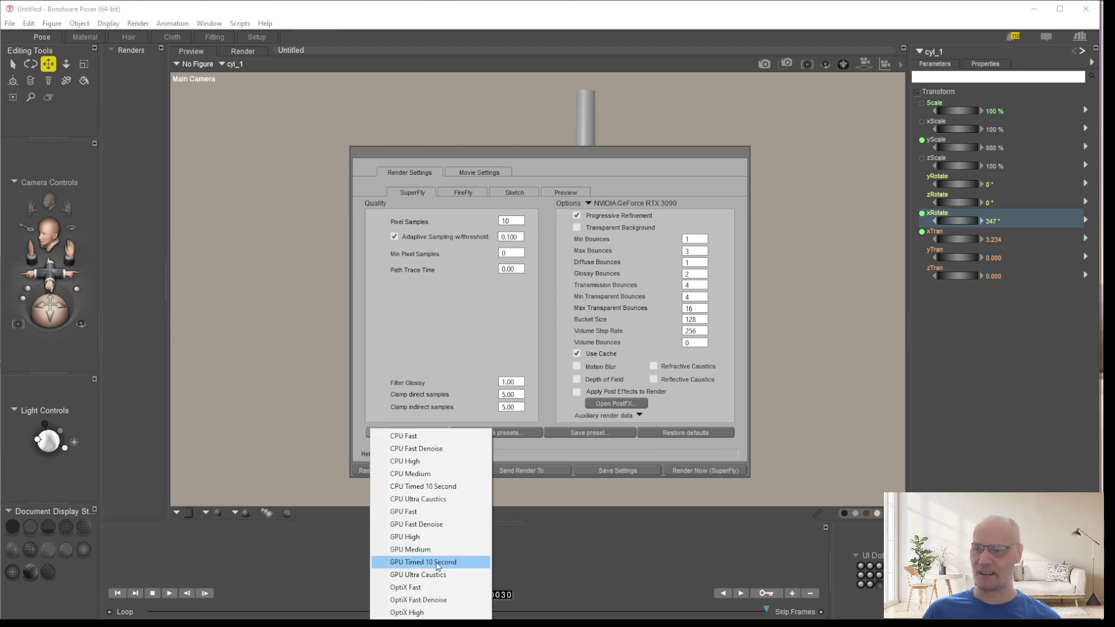
pyautogui.click(429, 612)
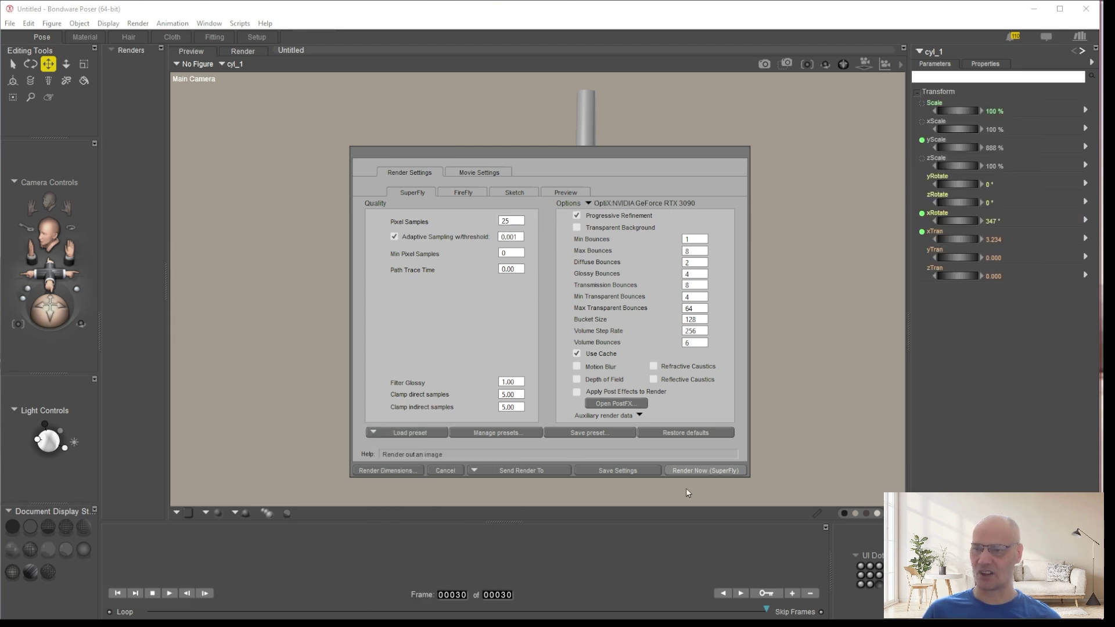
pyautogui.click(617, 470)
# - Try SuperFly as the renderer in the movie settings and cancel without rendering the sequence
pyautogui.click(176, 24)
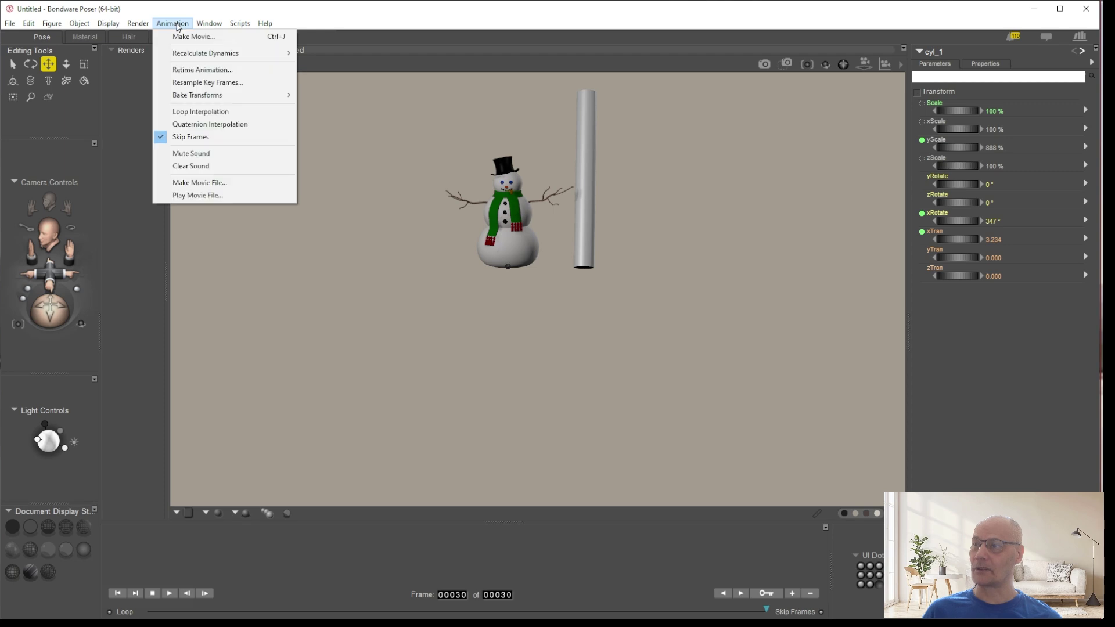
pyautogui.click(197, 37)
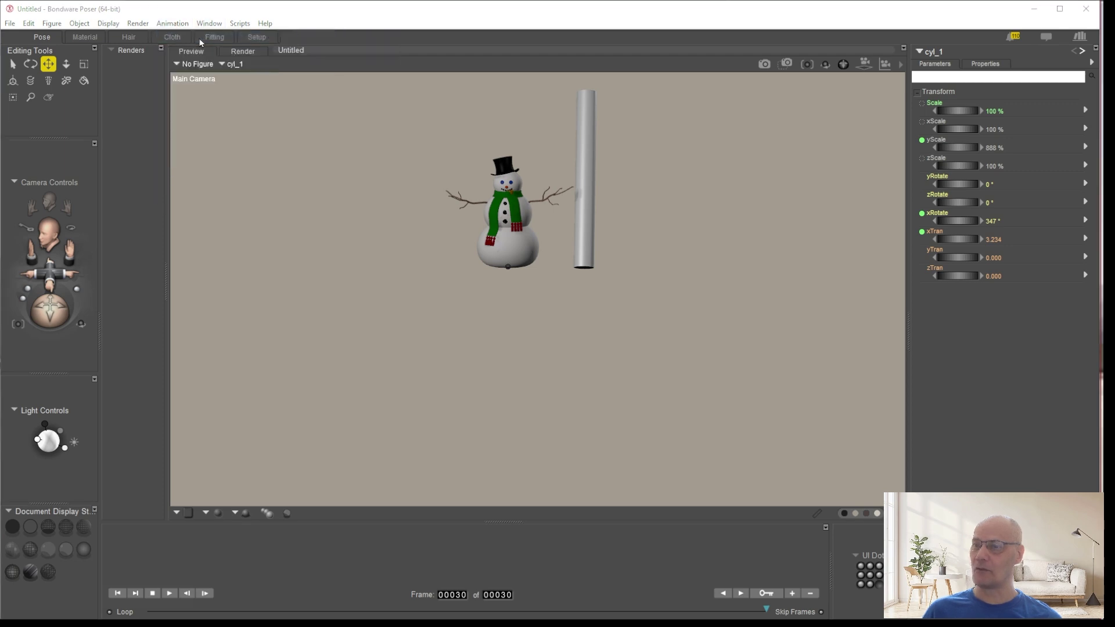
pyautogui.click(444, 224)
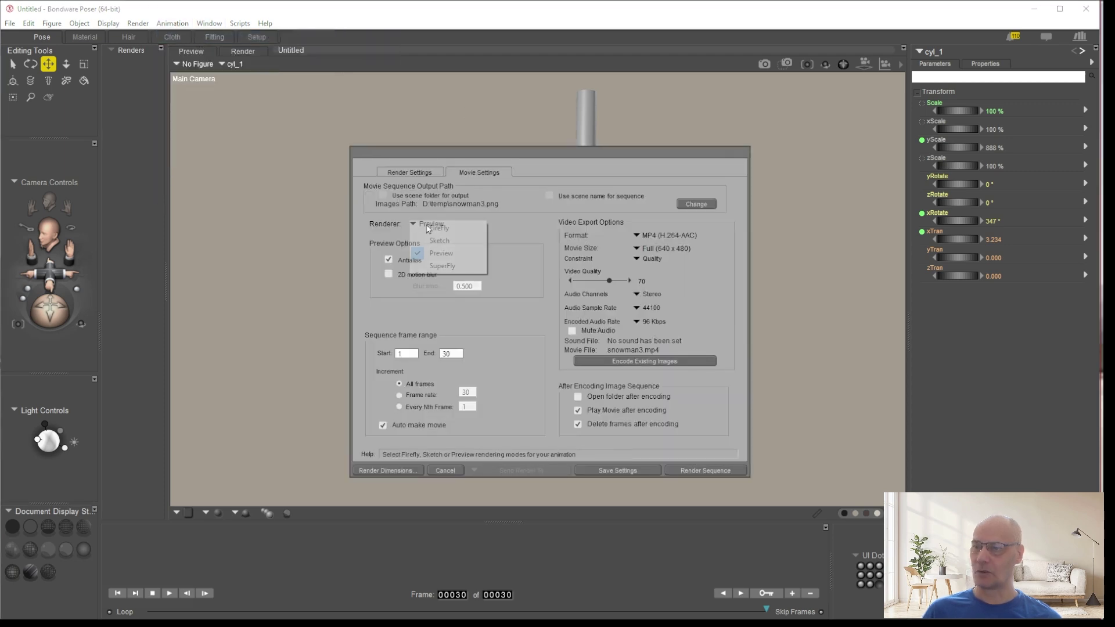
pyautogui.click(449, 266)
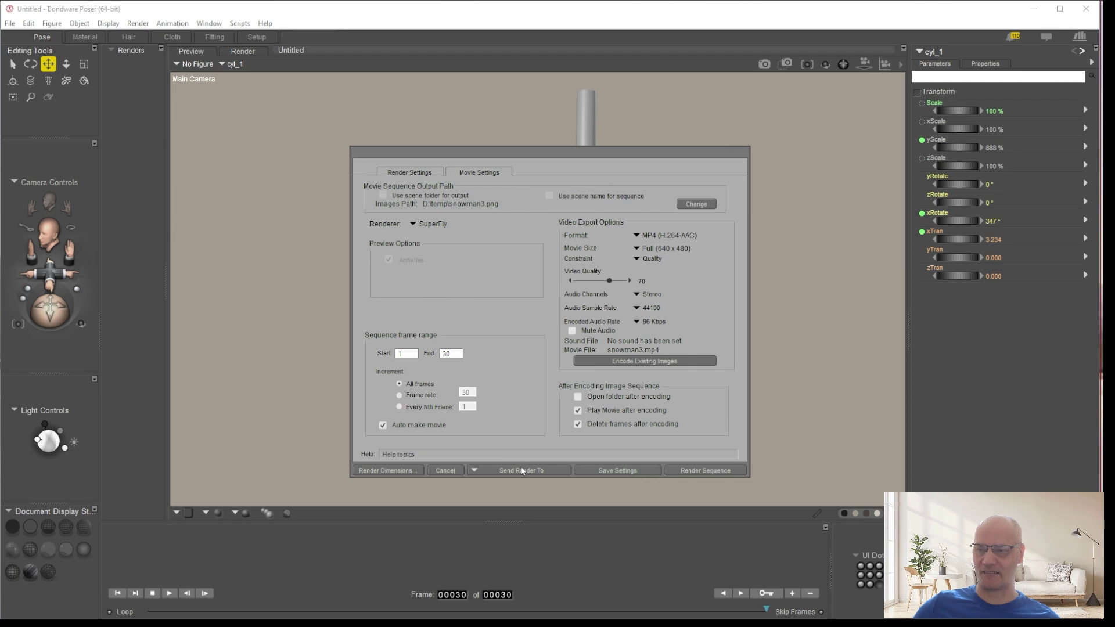
pyautogui.click(444, 470)
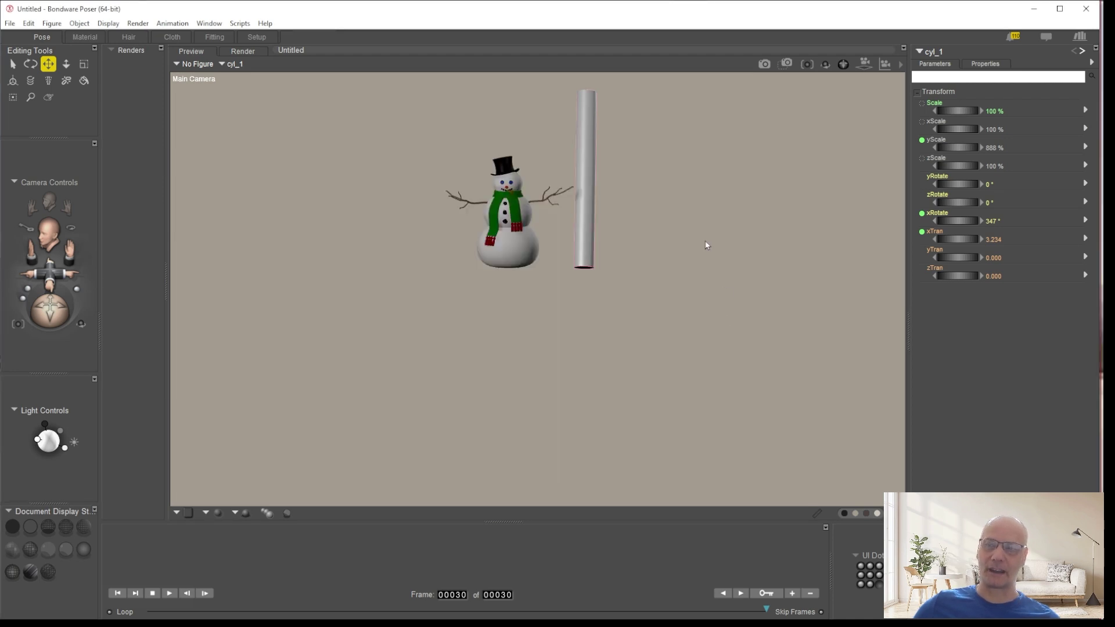